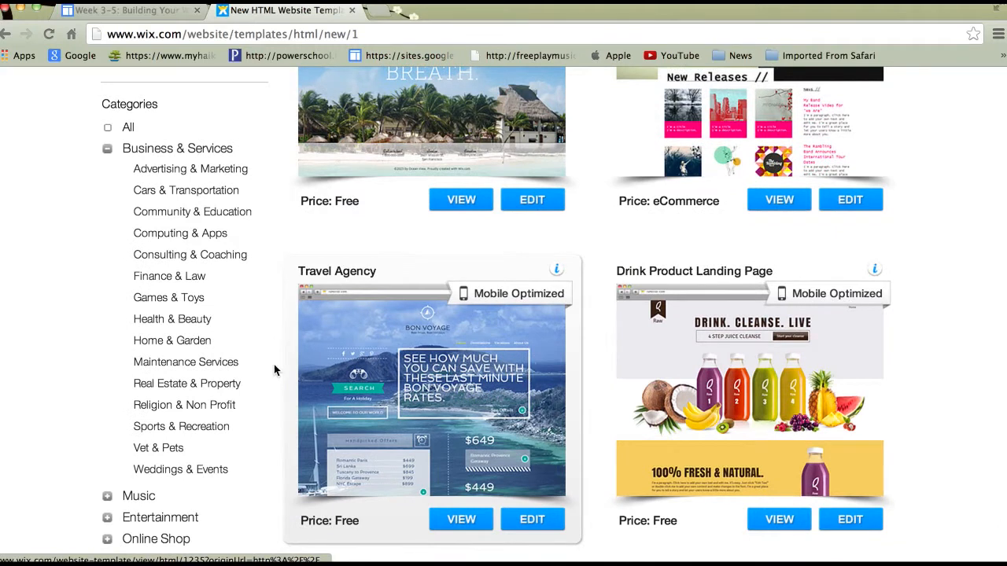
- Show the blank website templates and open the One Page Layout HTML template for editing
{"action": "scroll", "coordinate": [431, 344], "scroll_direction": "up", "scroll_amount": 5}
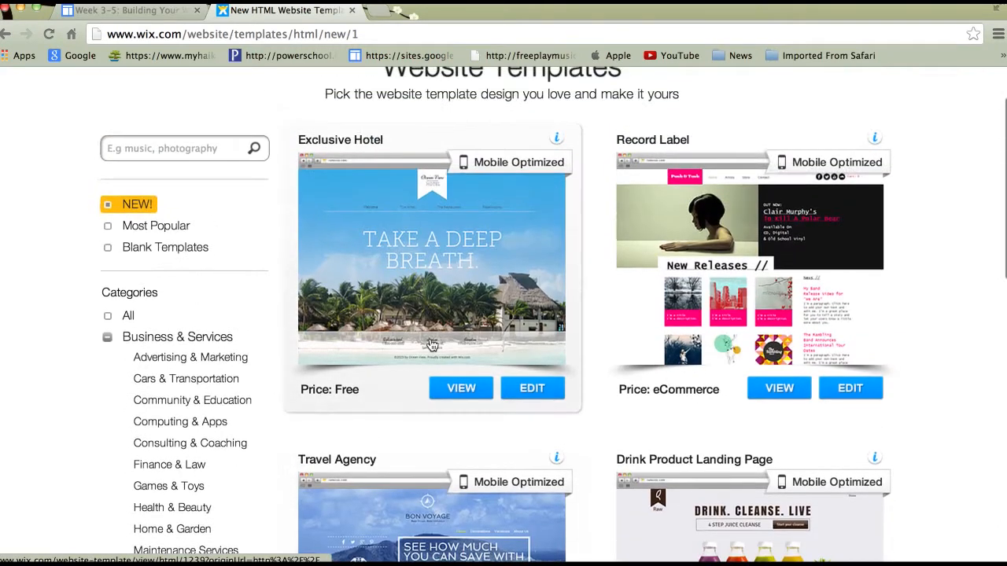
{"action": "scroll", "coordinate": [431, 345], "scroll_direction": "up", "scroll_amount": 2}
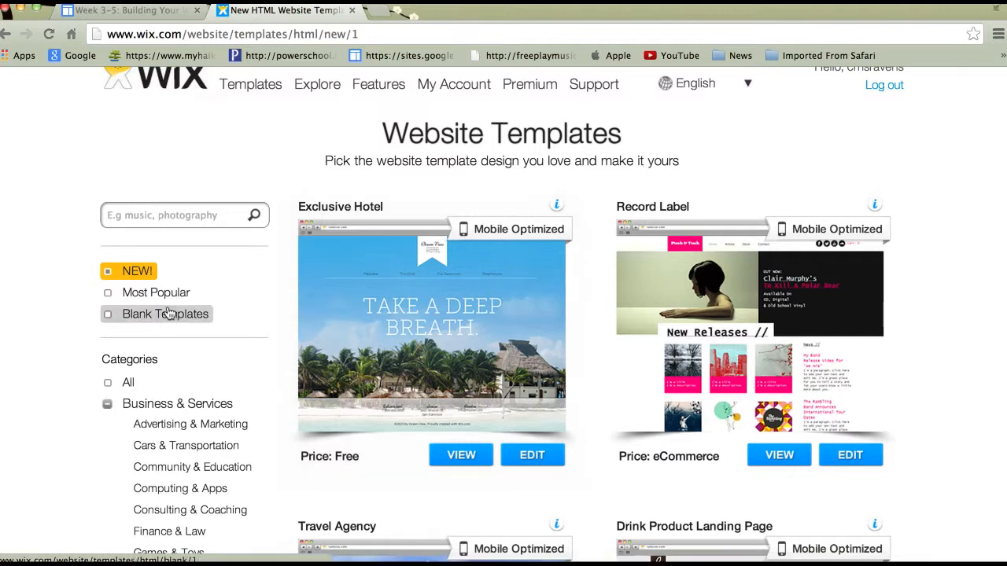
{"action": "left_click", "coordinate": [110, 317]}
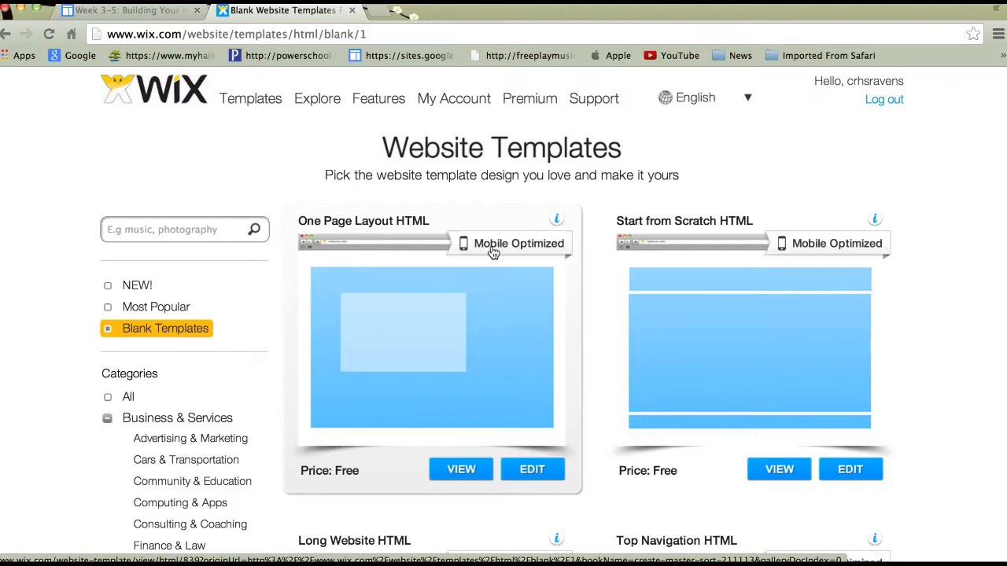
{"action": "left_click", "coordinate": [532, 466]}
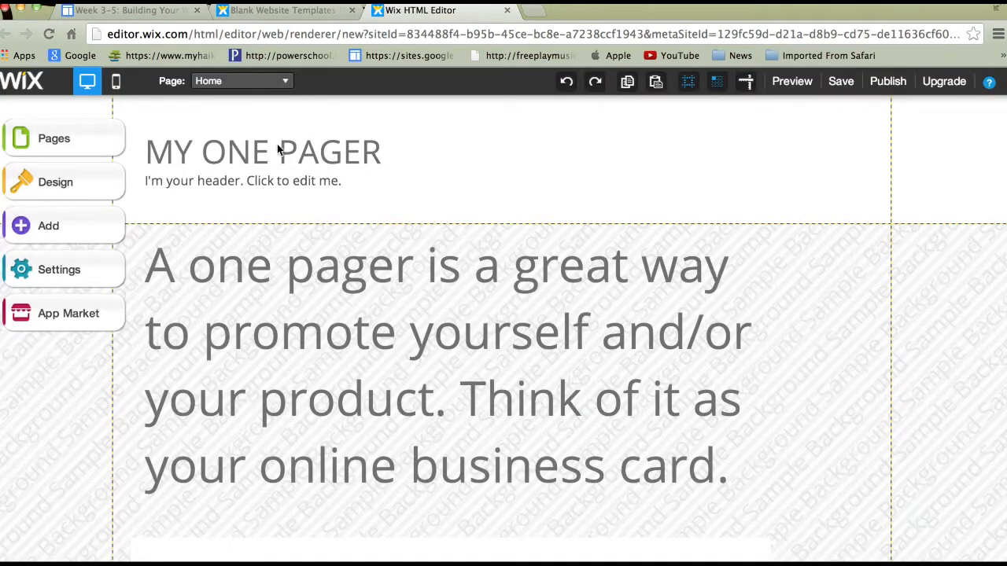
- Replace the header title "MY ONE PAGER" with the site owner's title and surname in possessive form, followed by "DME"
{"action": "left_click", "coordinate": [275, 149]}
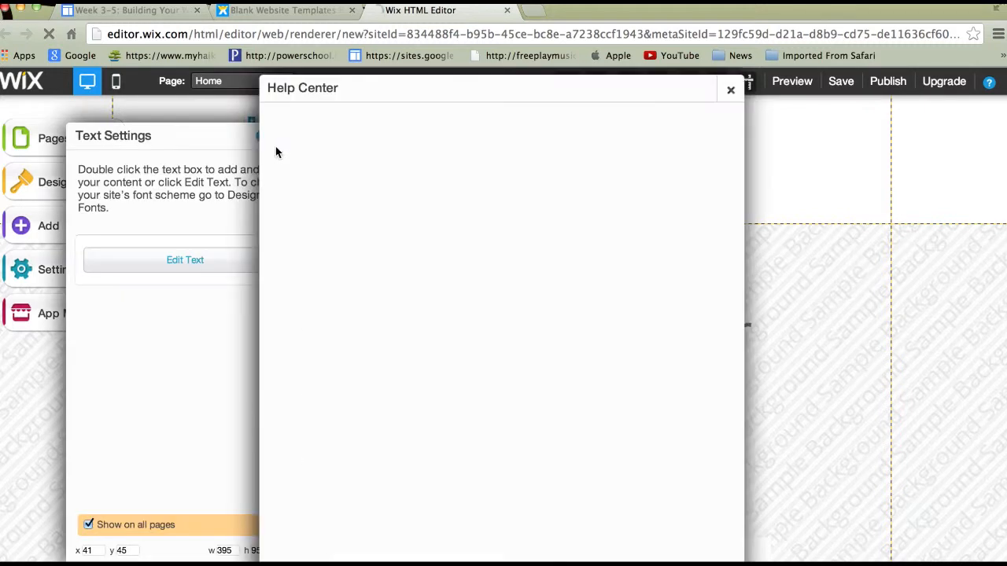
{"action": "left_click", "coordinate": [730, 90]}
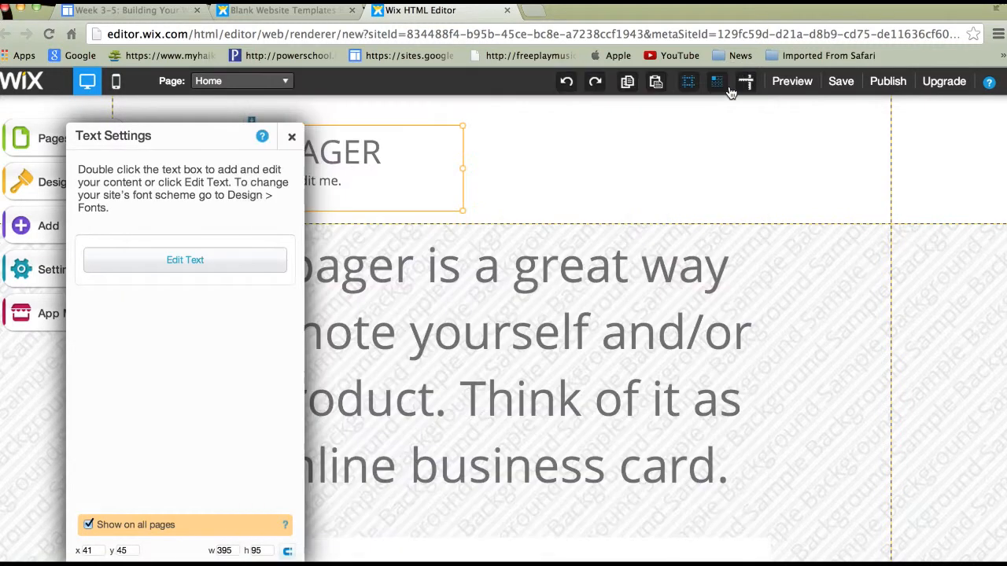
{"action": "left_click_drag", "start_coordinate": [199, 135], "coordinate": [728, 120]}
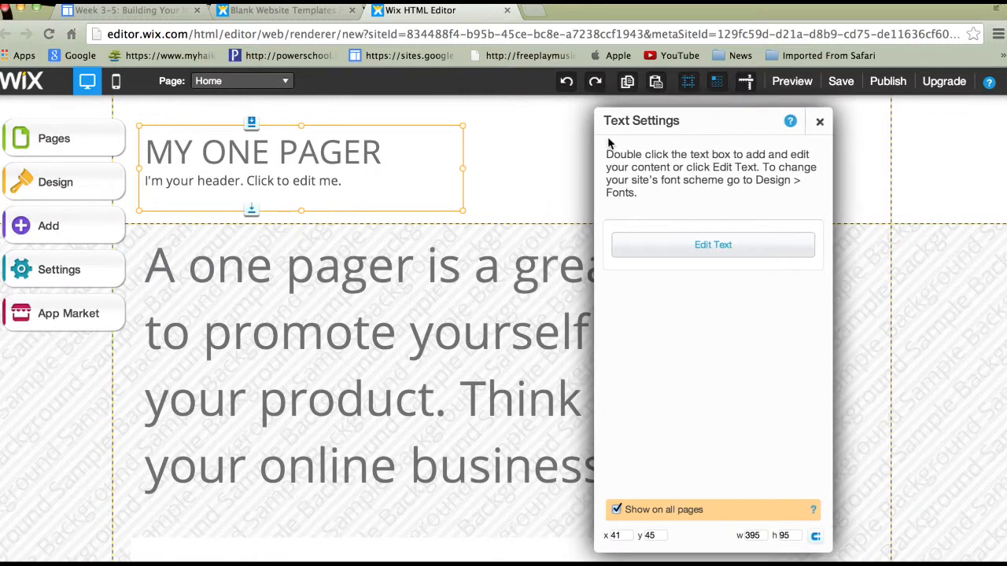
{"action": "left_click", "coordinate": [364, 154]}
{"action": "double_click", "coordinate": [364, 154]}
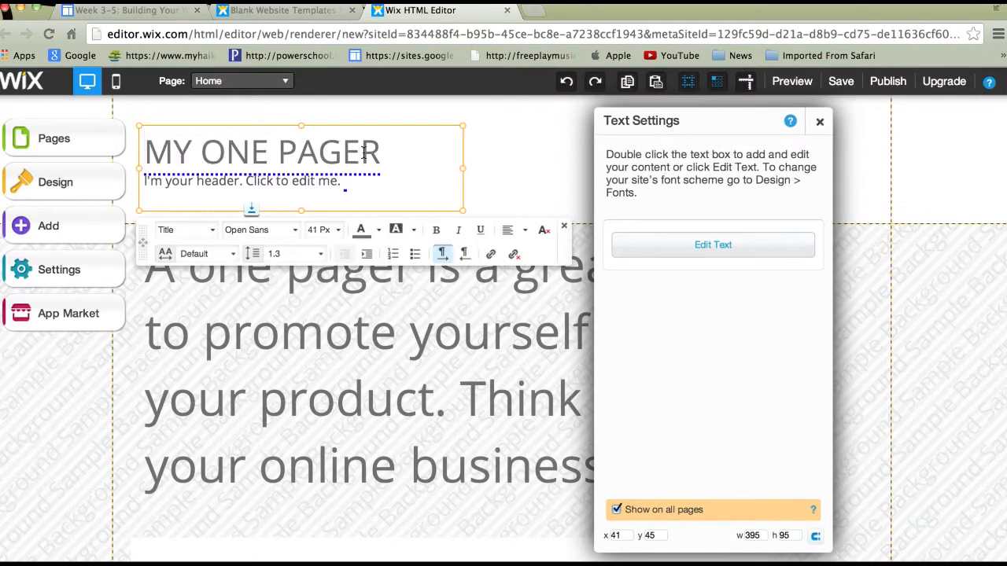
{"action": "left_click_drag", "start_coordinate": [379, 146], "coordinate": [152, 148]}
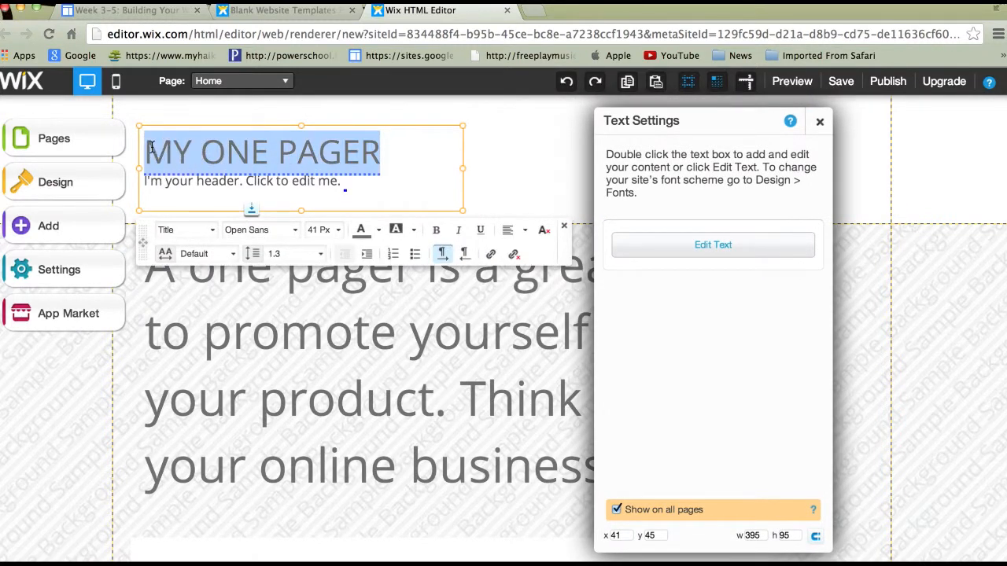
{"action": "type", "text": "Mr. "}
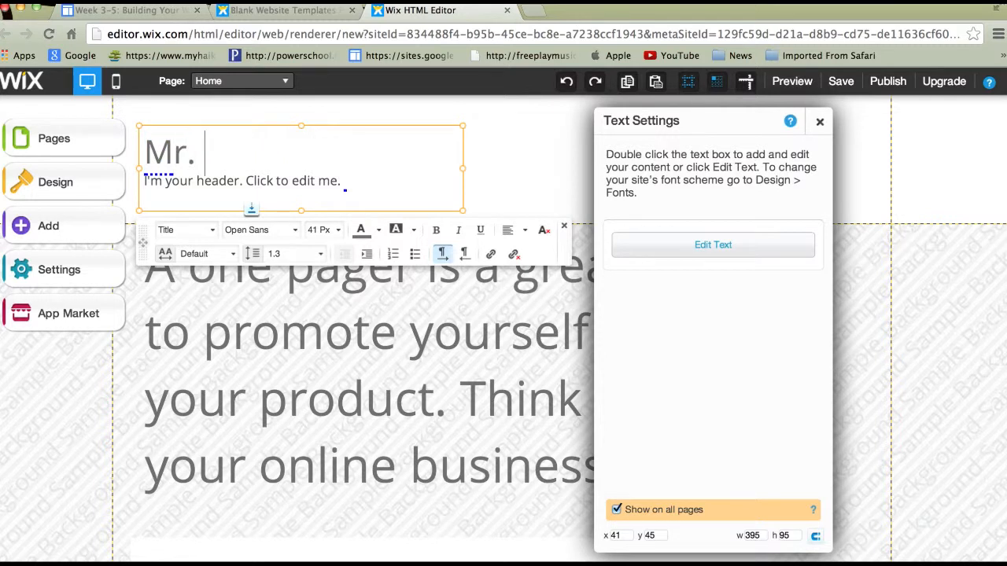
{"action": "type", "text": "Kleber's "}
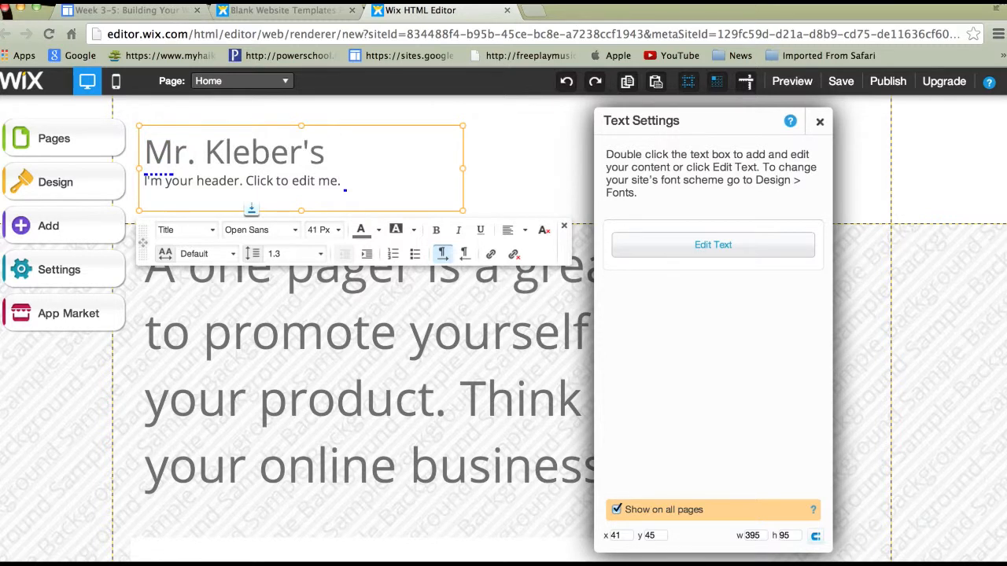
{"action": "type", "text": "DME"}
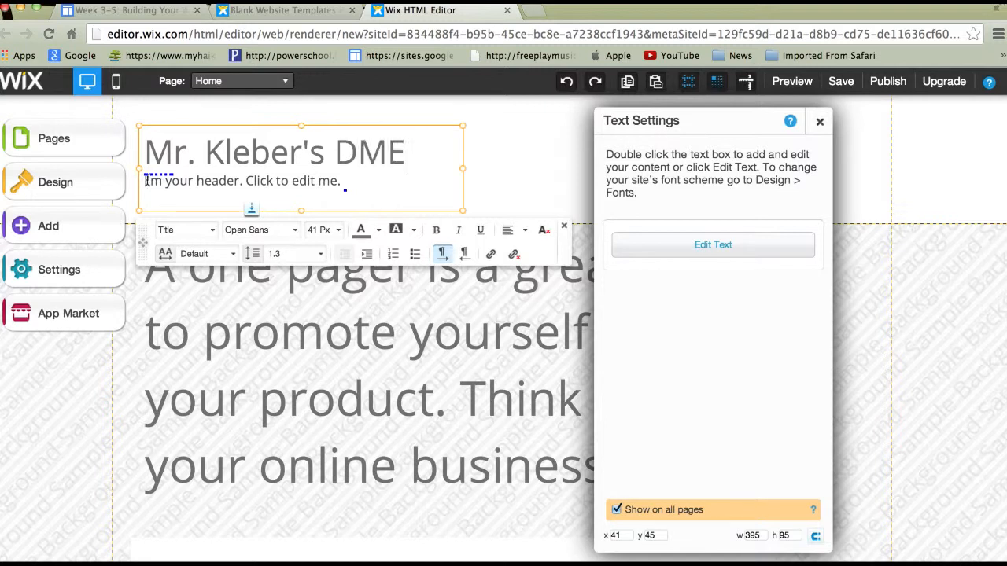
- Replace the small header line with "The Star Spangeled Banner" in quotation marks and close the text settings
{"action": "left_click", "coordinate": [197, 181]}
{"action": "left_click_drag", "start_coordinate": [341, 182], "coordinate": [144, 184]}
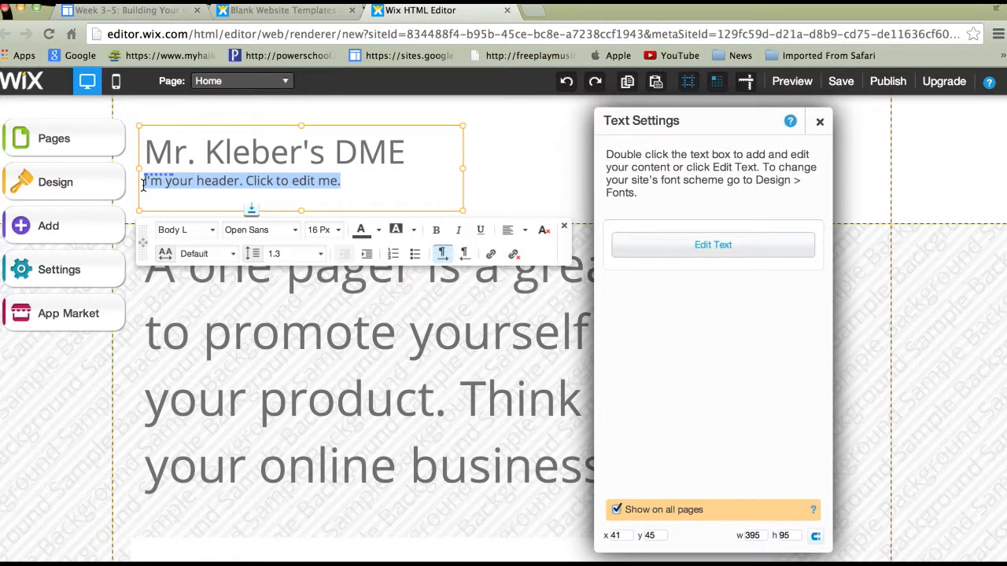
{"action": "type", "text": "The str"}
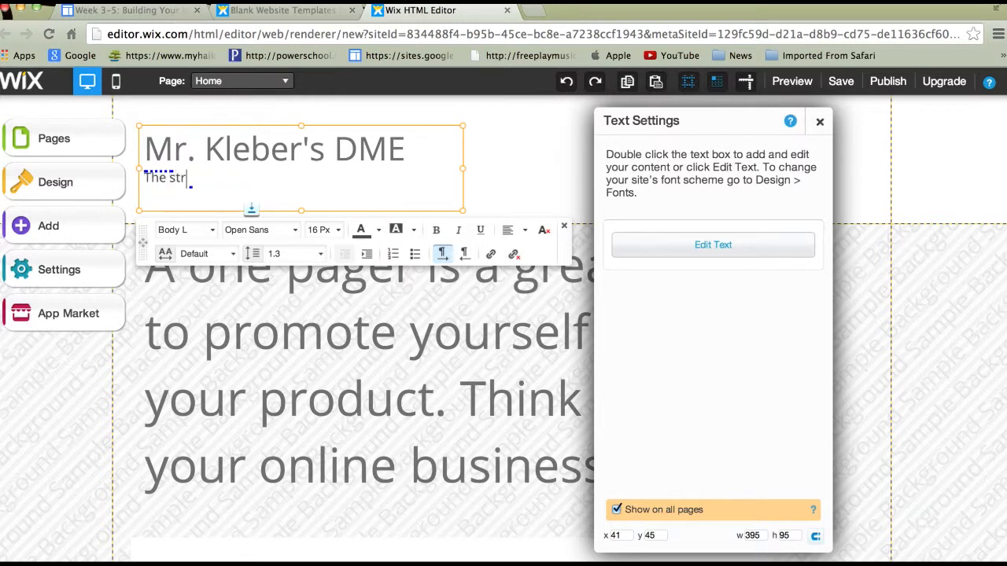
{"action": "key", "text": "BackSpace"}
{"action": "type", "text": "\"The S"}
{"action": "type", "text": "tart"}
{"action": "type", "text": " Spangeled B"}
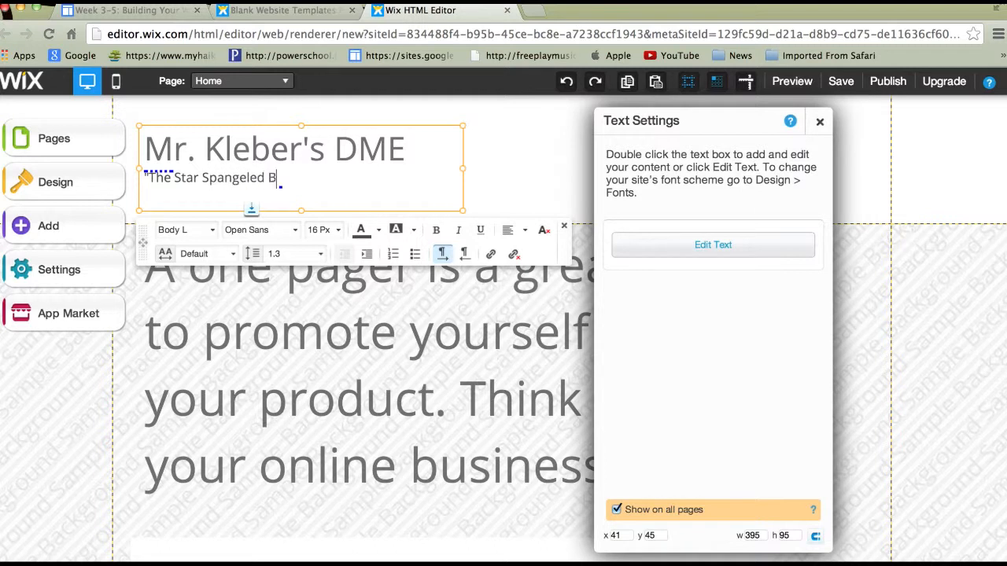
{"action": "type", "text": "anner"}
{"action": "left_click", "coordinate": [818, 122]}
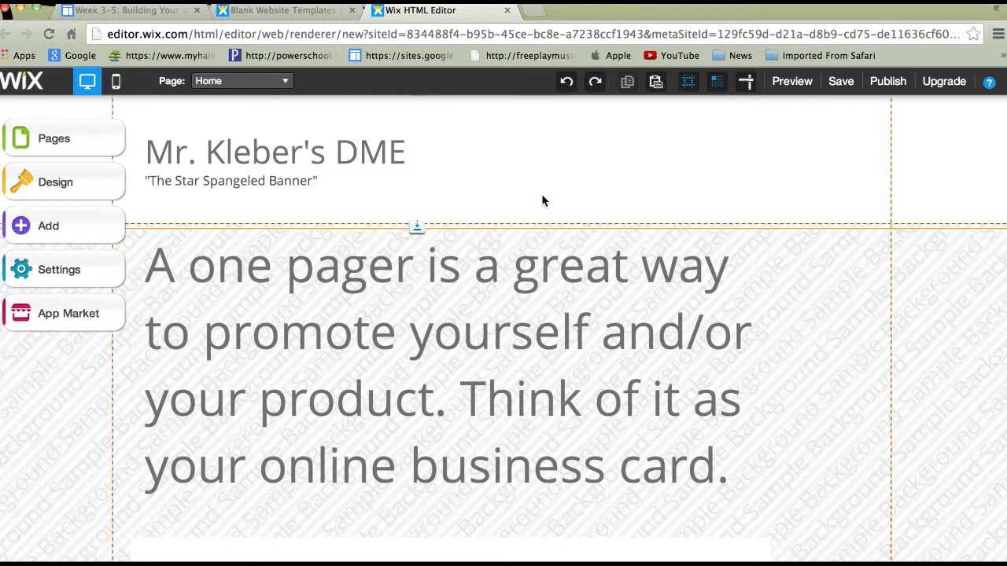
- Change the site background to the grey crumpled paper texture from the preset backgrounds
{"action": "left_click", "coordinate": [76, 179]}
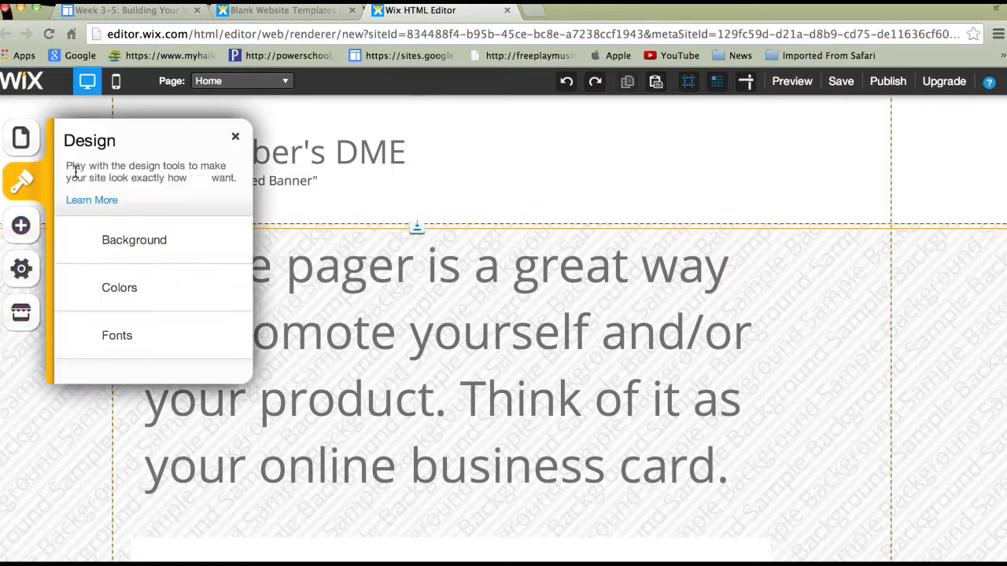
{"action": "left_click", "coordinate": [92, 247]}
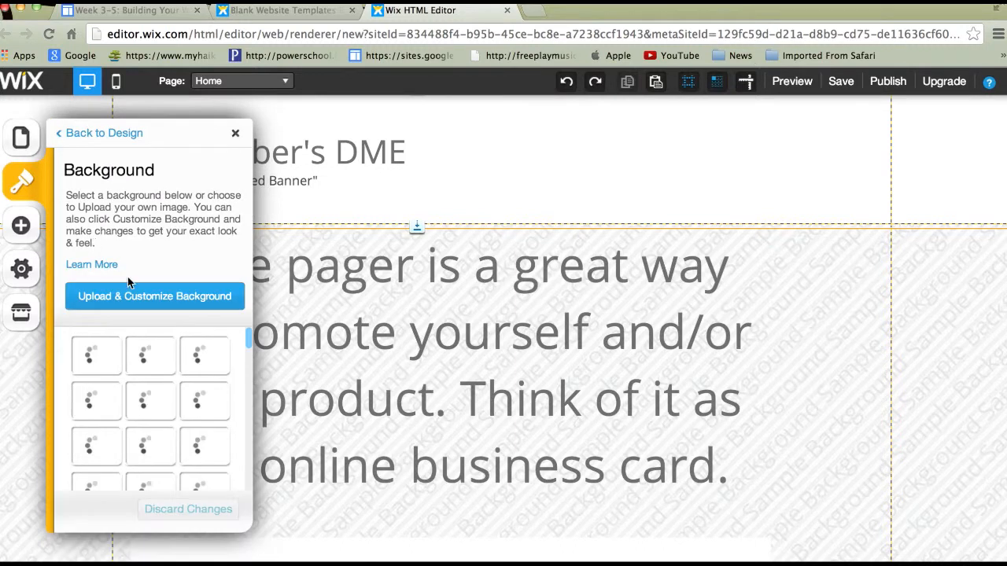
{"action": "scroll", "coordinate": [168, 385], "scroll_direction": "down", "scroll_amount": 10}
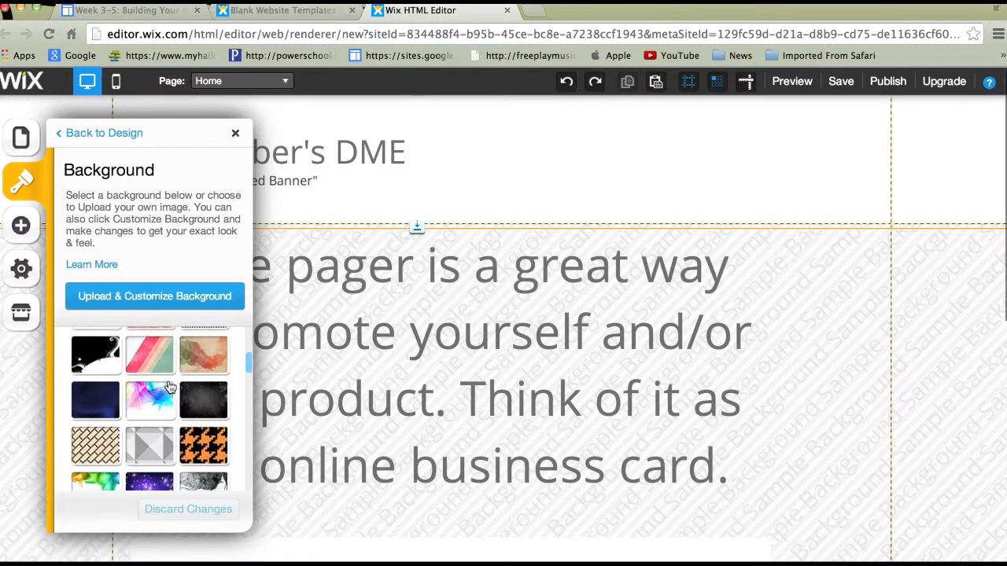
{"action": "scroll", "coordinate": [168, 385], "scroll_direction": "down", "scroll_amount": 15}
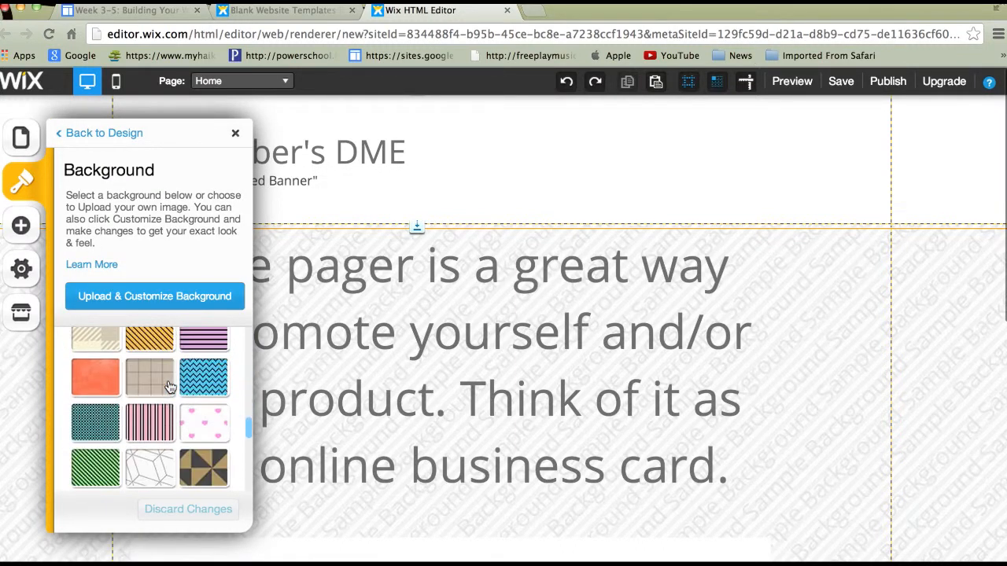
{"action": "scroll", "coordinate": [168, 386], "scroll_direction": "down", "scroll_amount": 2}
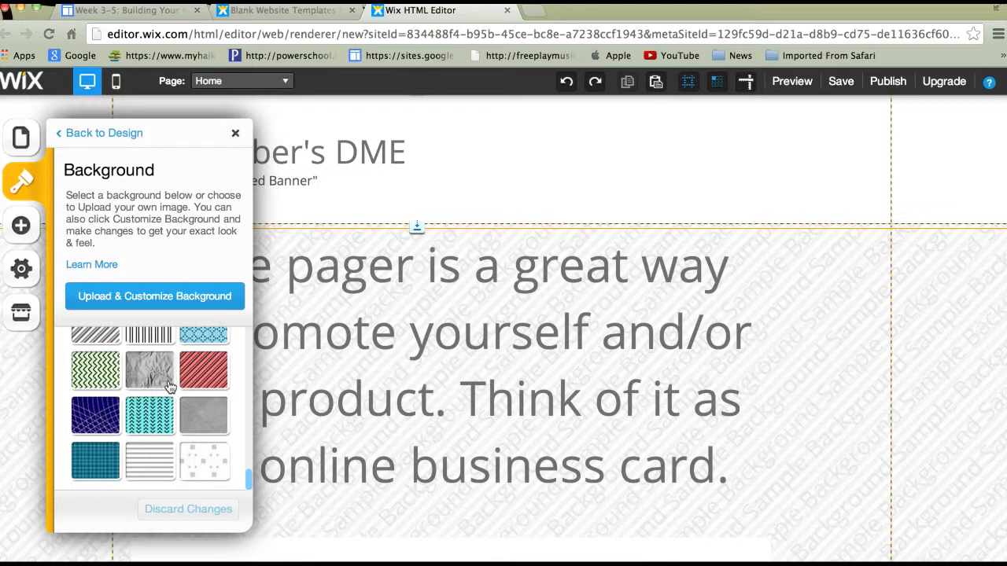
{"action": "scroll", "coordinate": [169, 384], "scroll_direction": "up", "scroll_amount": 3}
{"action": "scroll", "coordinate": [171, 379], "scroll_direction": "down", "scroll_amount": 3}
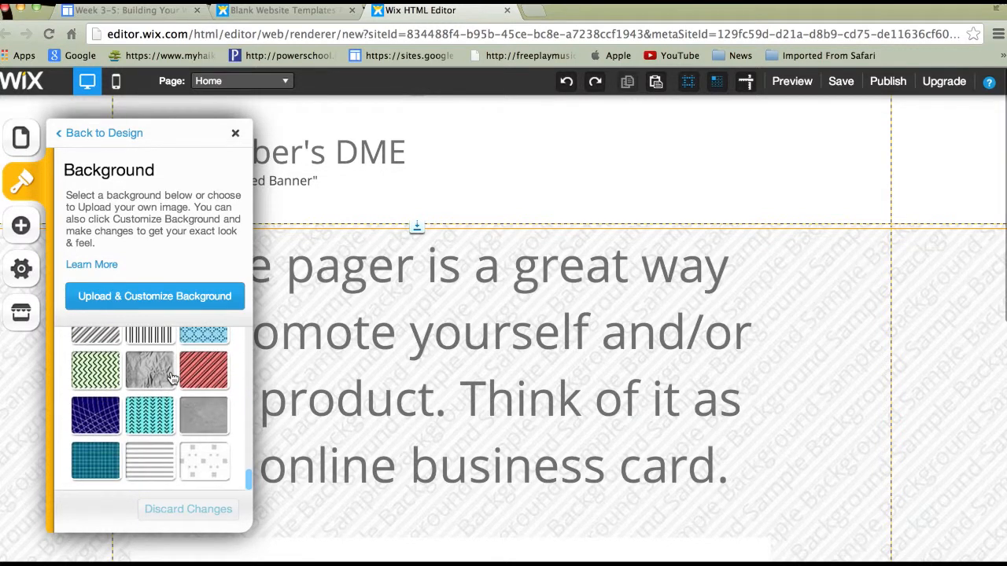
{"action": "left_click", "coordinate": [201, 414]}
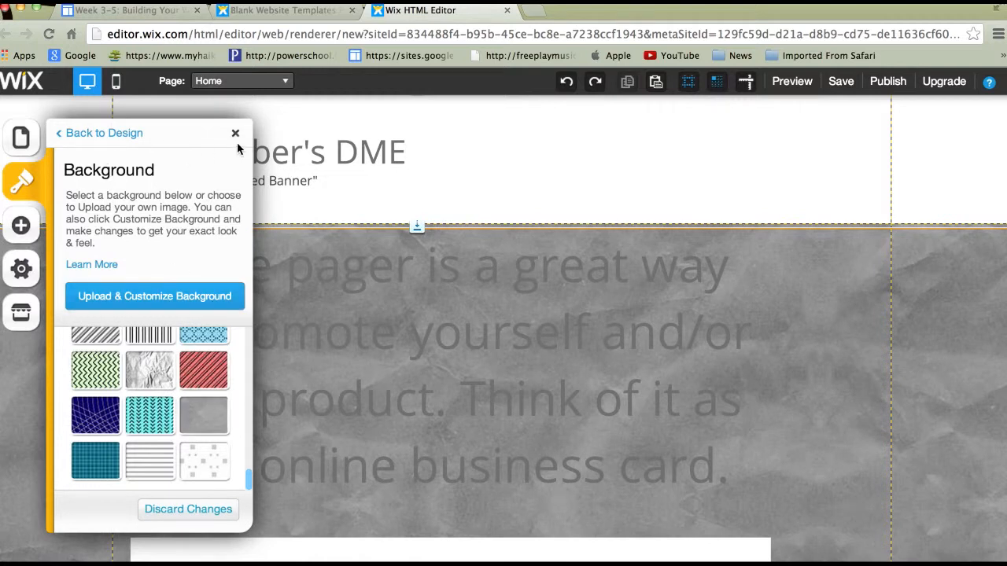
{"action": "left_click", "coordinate": [235, 134]}
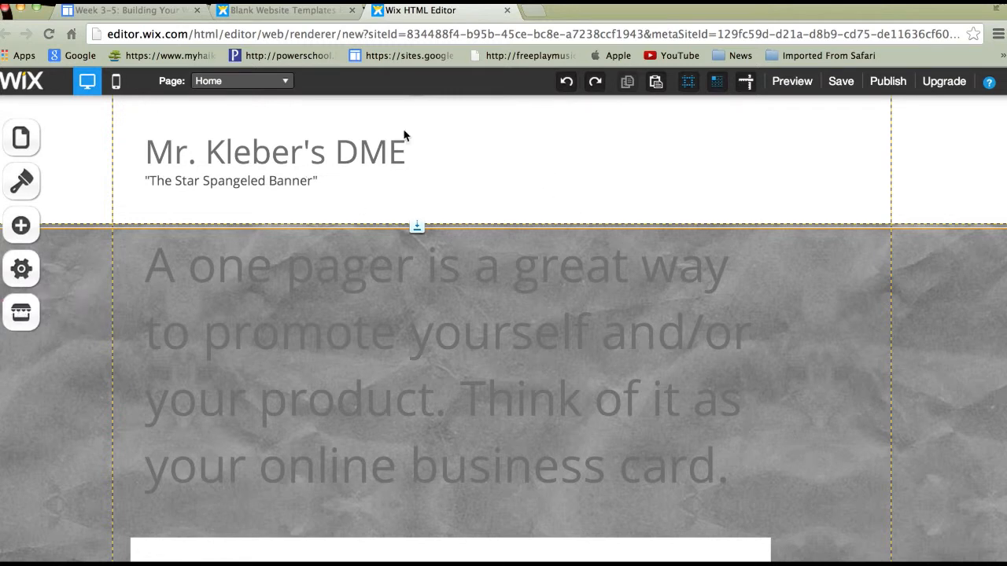
{"action": "left_click", "coordinate": [476, 181]}
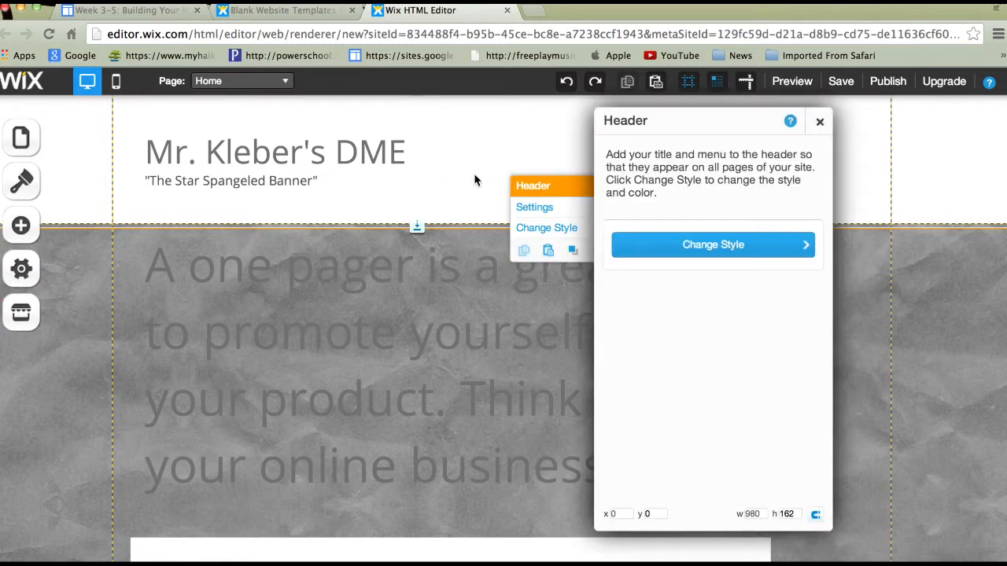
{"action": "left_click", "coordinate": [548, 210]}
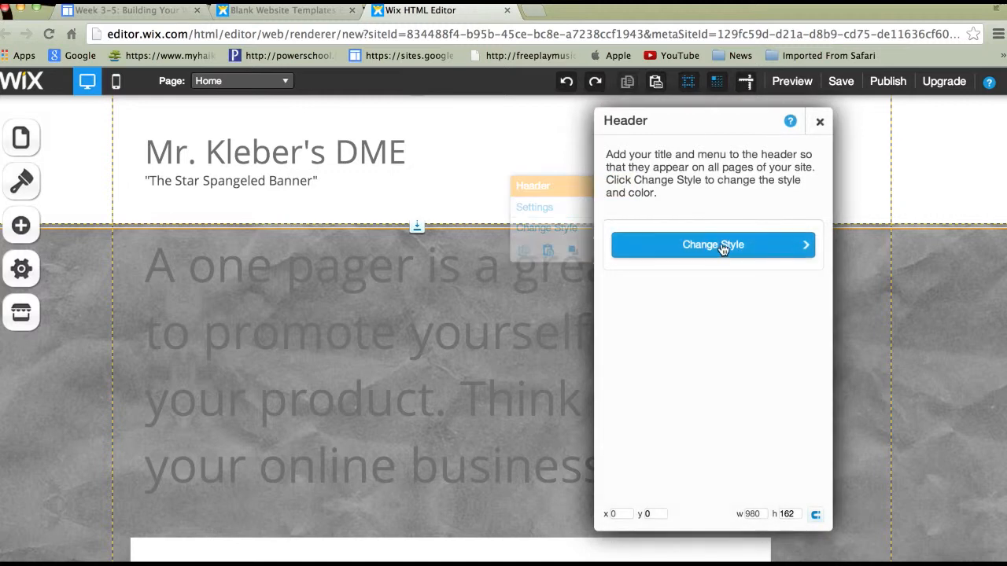
{"action": "left_click", "coordinate": [724, 247]}
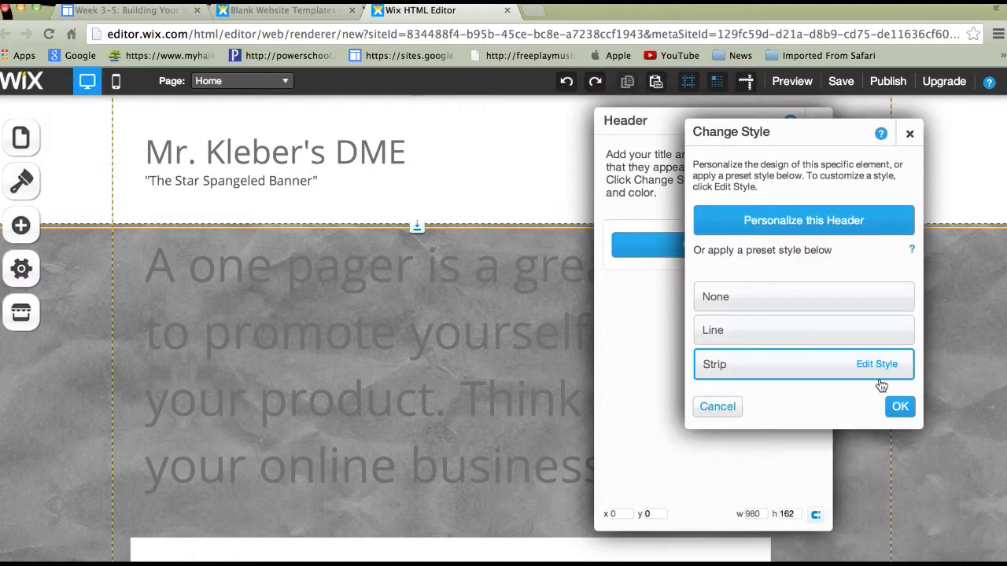
{"action": "left_click", "coordinate": [909, 133]}
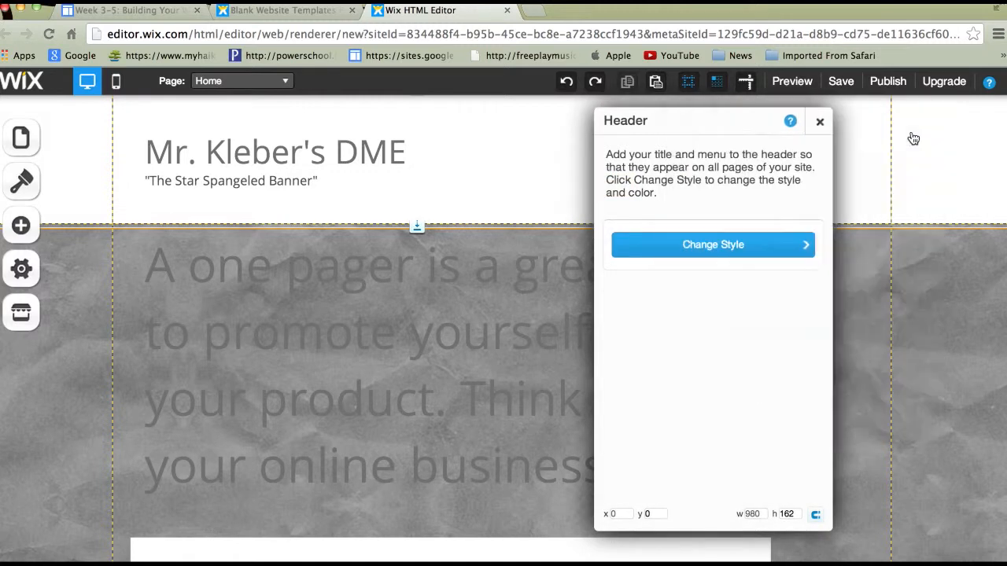
{"action": "left_click", "coordinate": [821, 121]}
- Edit the header's Strip style and apply the plain strip skin without the darker side blocks
{"action": "left_click", "coordinate": [506, 168]}
{"action": "left_click", "coordinate": [727, 247]}
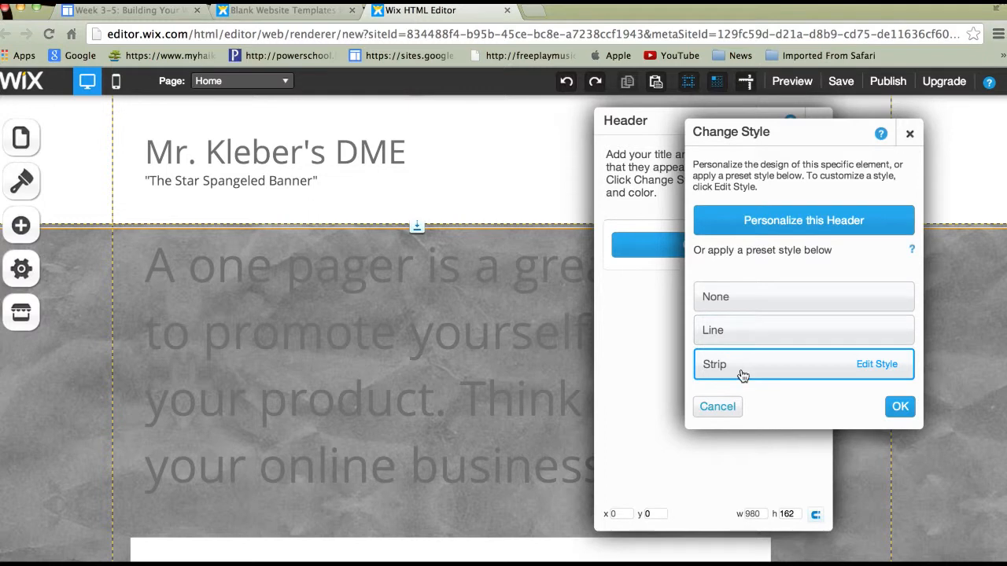
{"action": "left_click", "coordinate": [870, 367]}
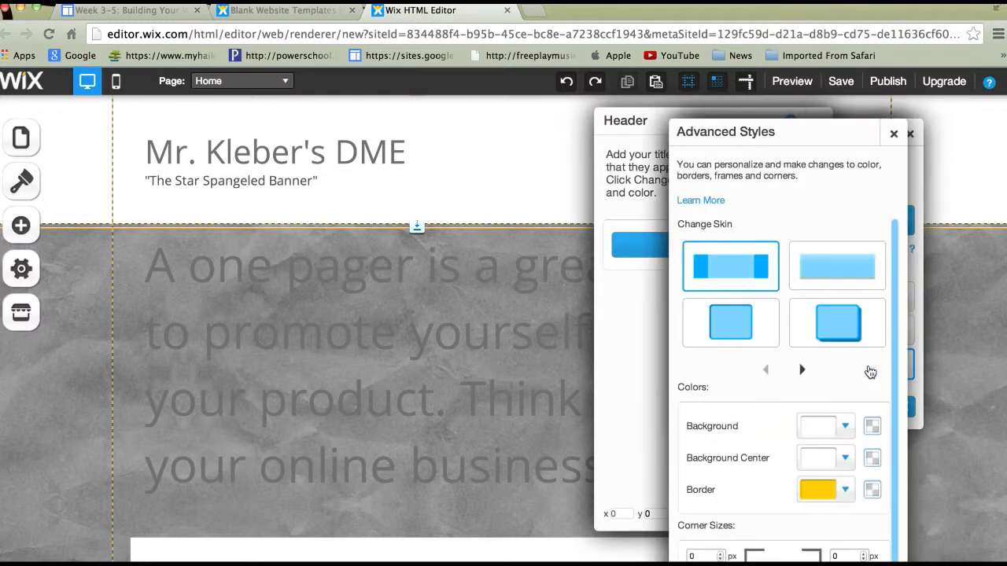
{"action": "left_click_drag", "start_coordinate": [834, 137], "coordinate": [782, 117]}
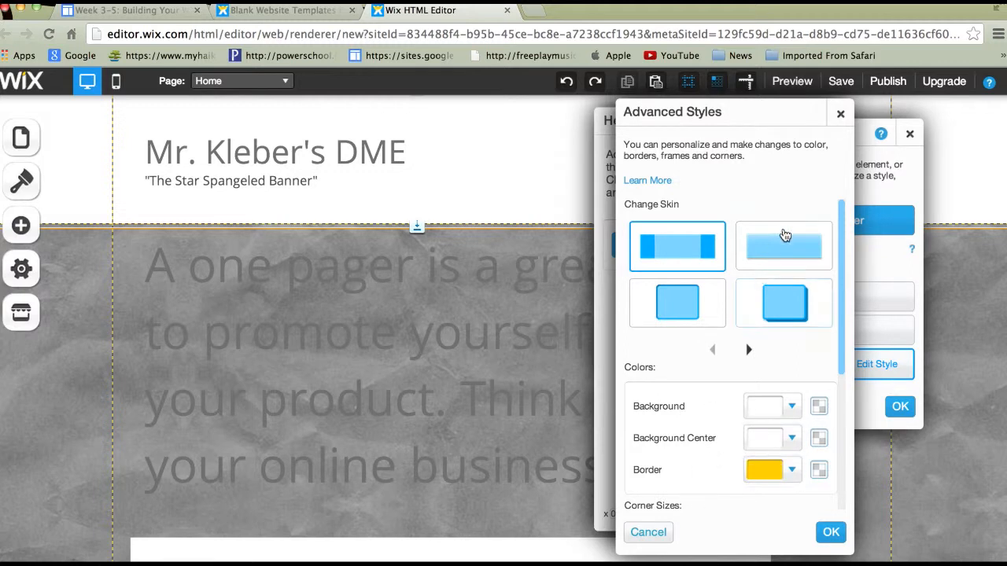
{"action": "left_click", "coordinate": [770, 258]}
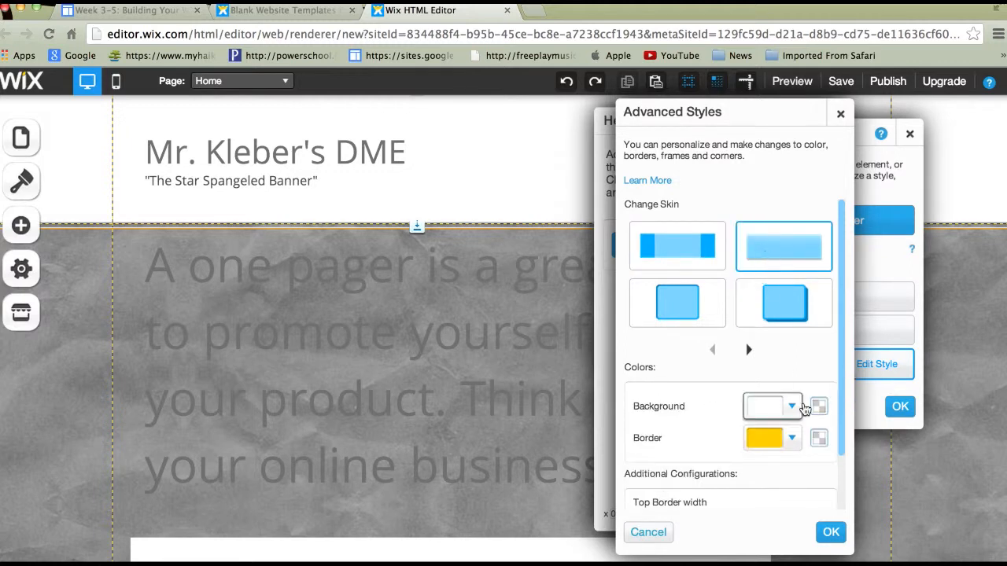
{"action": "left_click", "coordinate": [793, 407]}
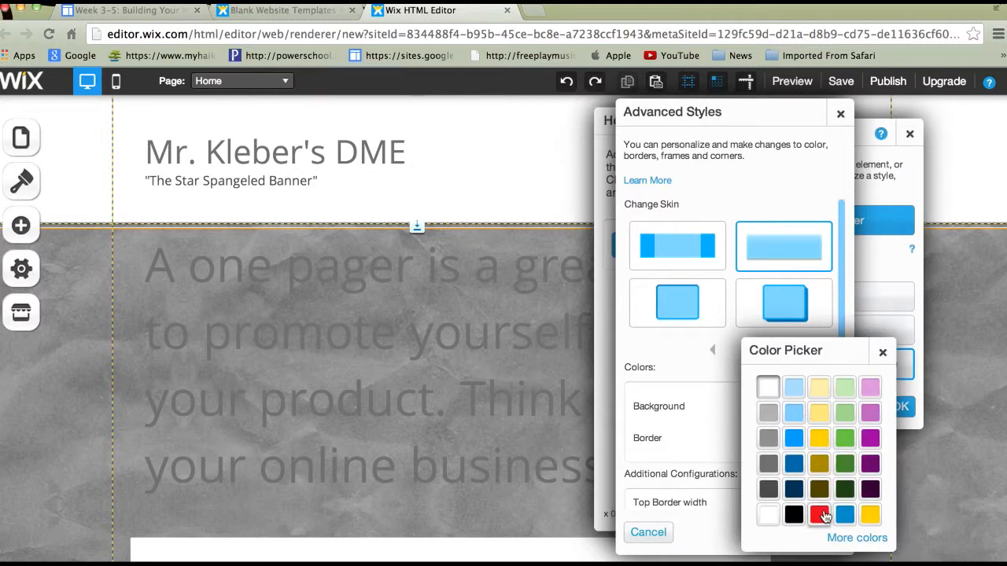
{"action": "left_click", "coordinate": [870, 488]}
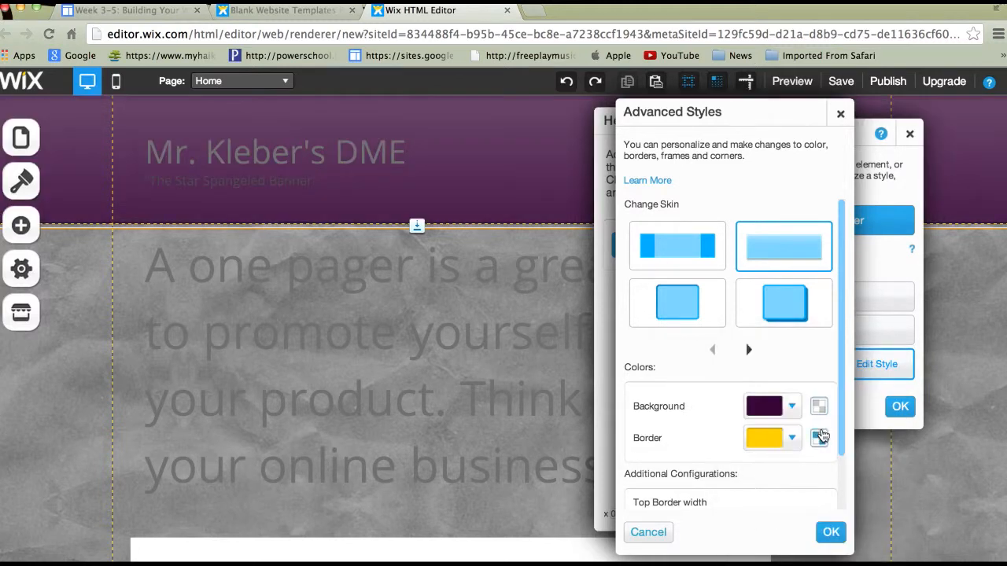
{"action": "left_click", "coordinate": [791, 407]}
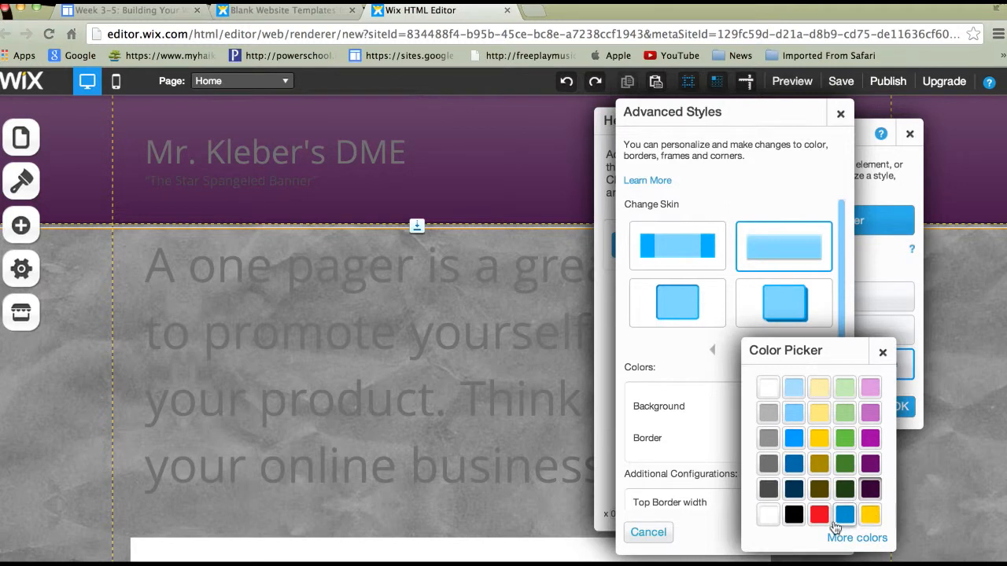
{"action": "left_click", "coordinate": [793, 514]}
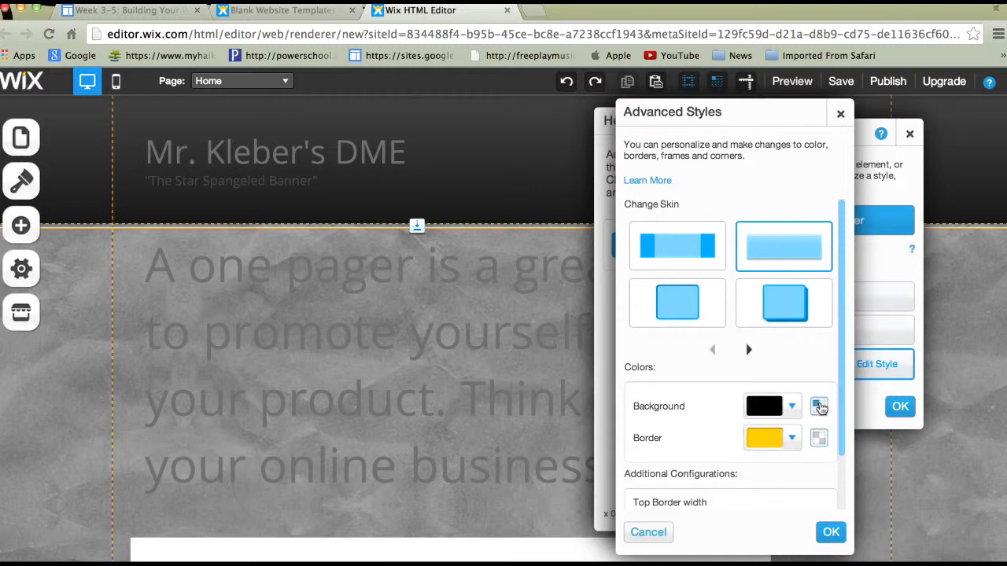
{"action": "left_click", "coordinate": [820, 409]}
{"action": "mouse_move", "coordinate": [907, 457]}
{"action": "left_mouse_down"}
{"action": "mouse_move", "coordinate": [870, 467]}
{"action": "mouse_move", "coordinate": [906, 456]}
{"action": "left_mouse_up"}
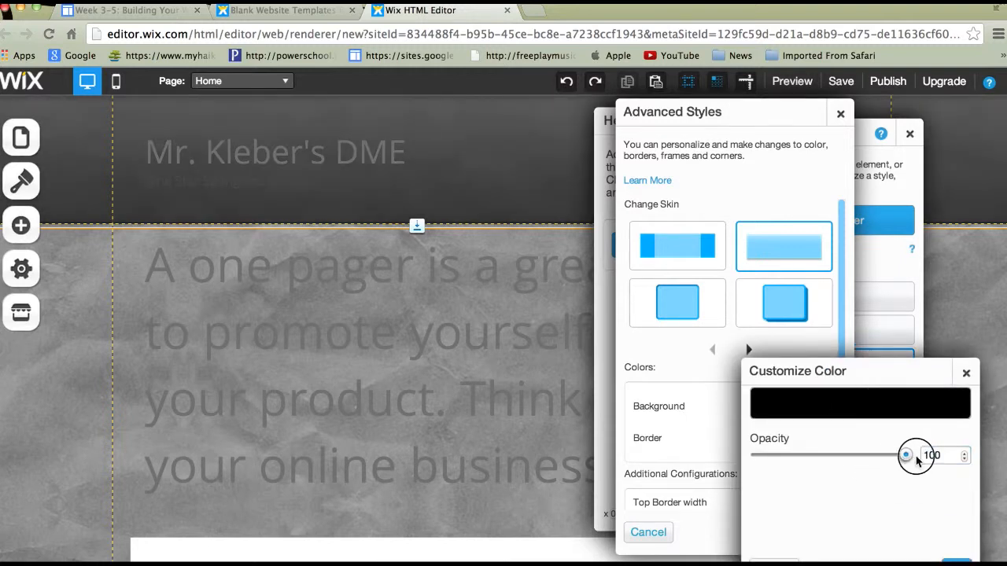
{"action": "left_click", "coordinate": [966, 374]}
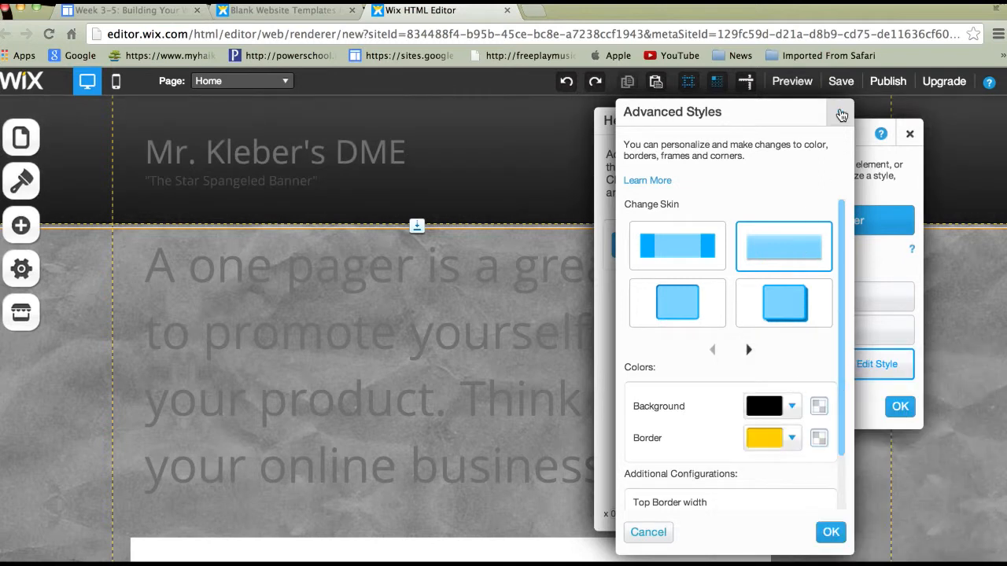
{"action": "left_click", "coordinate": [771, 316]}
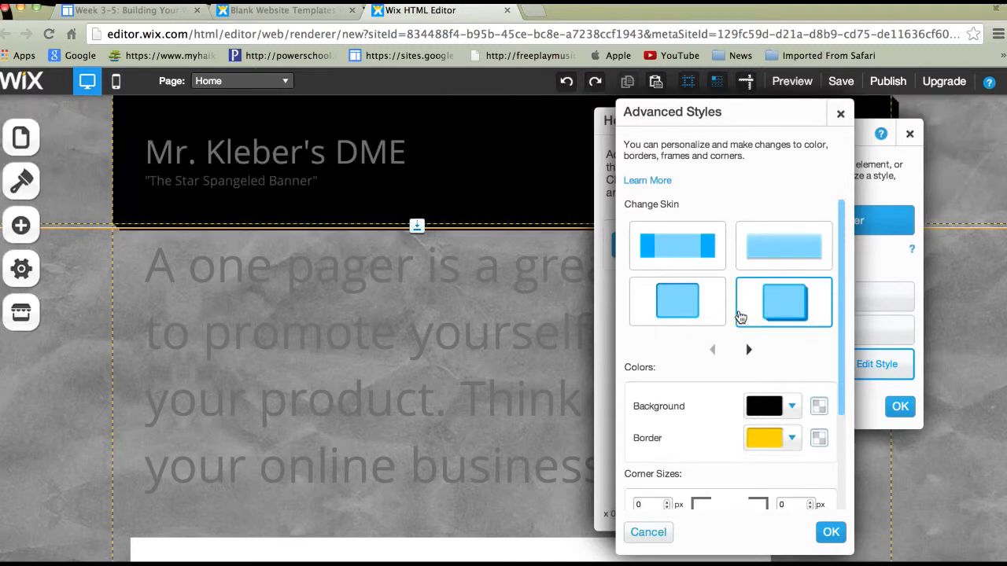
{"action": "left_click", "coordinate": [776, 252]}
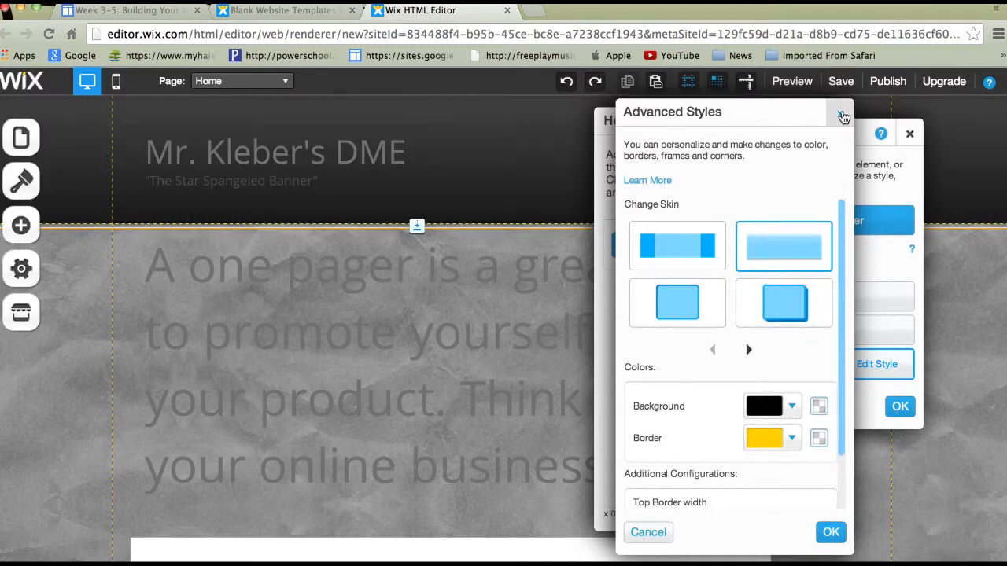
{"action": "left_click", "coordinate": [840, 114]}
{"action": "left_click", "coordinate": [910, 133]}
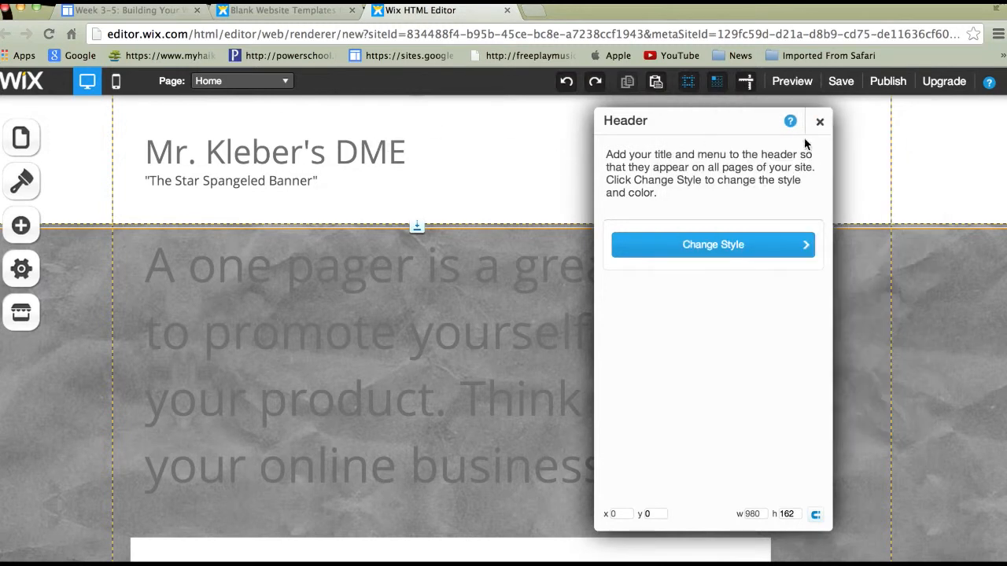
{"action": "left_click", "coordinate": [726, 248]}
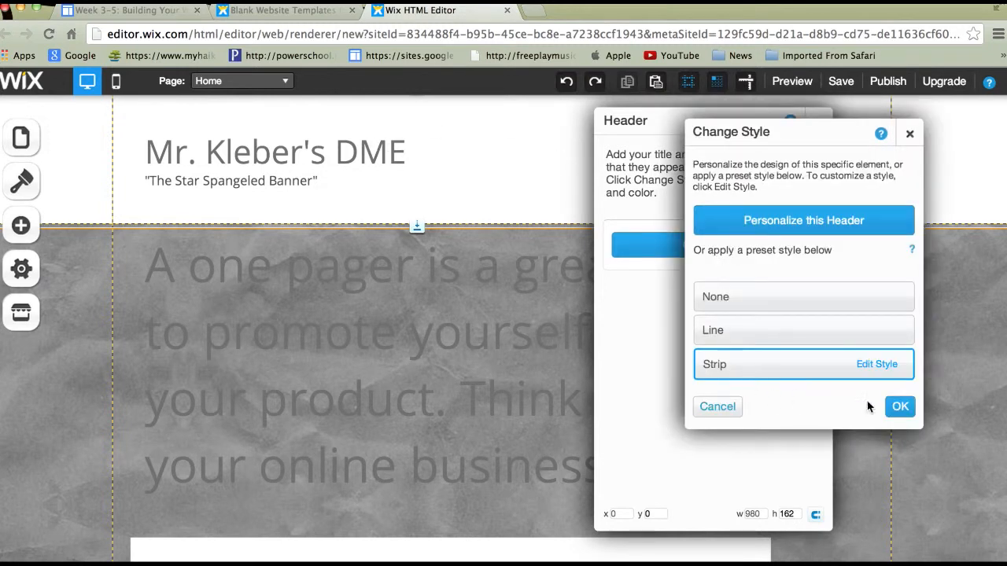
{"action": "left_click", "coordinate": [899, 406]}
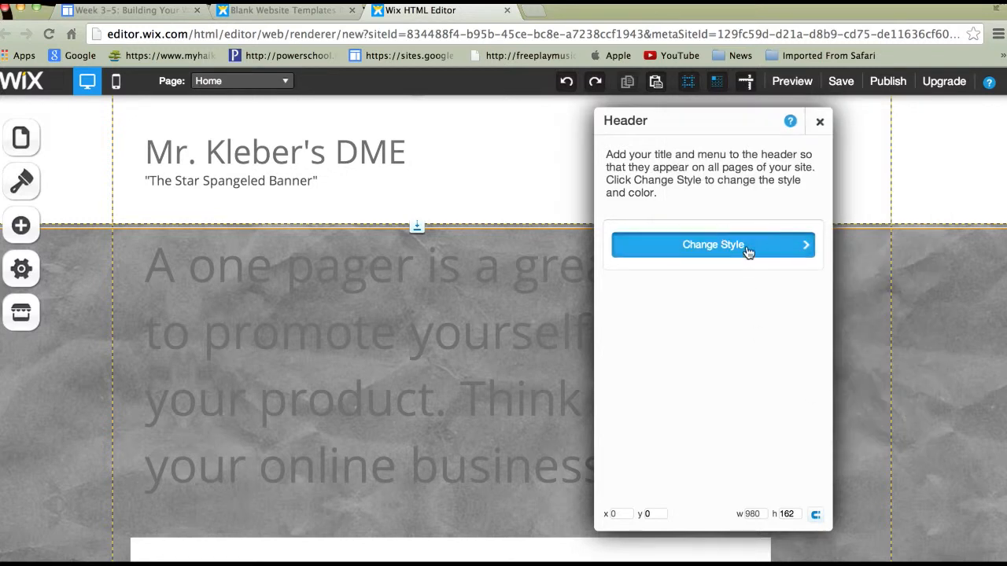
- Edit the header's Strip style to use the plain strip skin with a black background, apply it and close the header settings
{"action": "left_click", "coordinate": [713, 245]}
{"action": "left_click", "coordinate": [876, 372]}
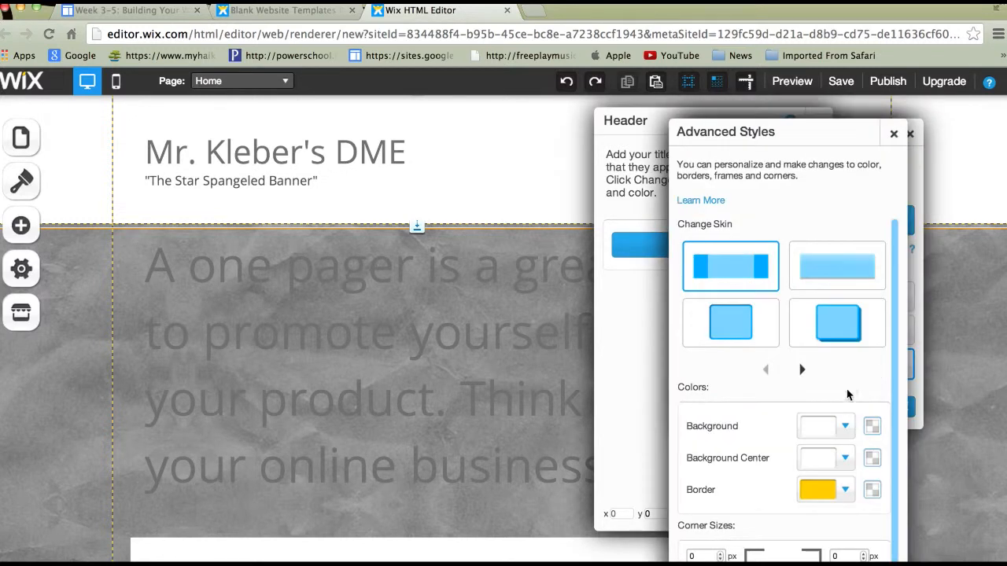
{"action": "left_click", "coordinate": [850, 265]}
{"action": "left_click", "coordinate": [854, 429]}
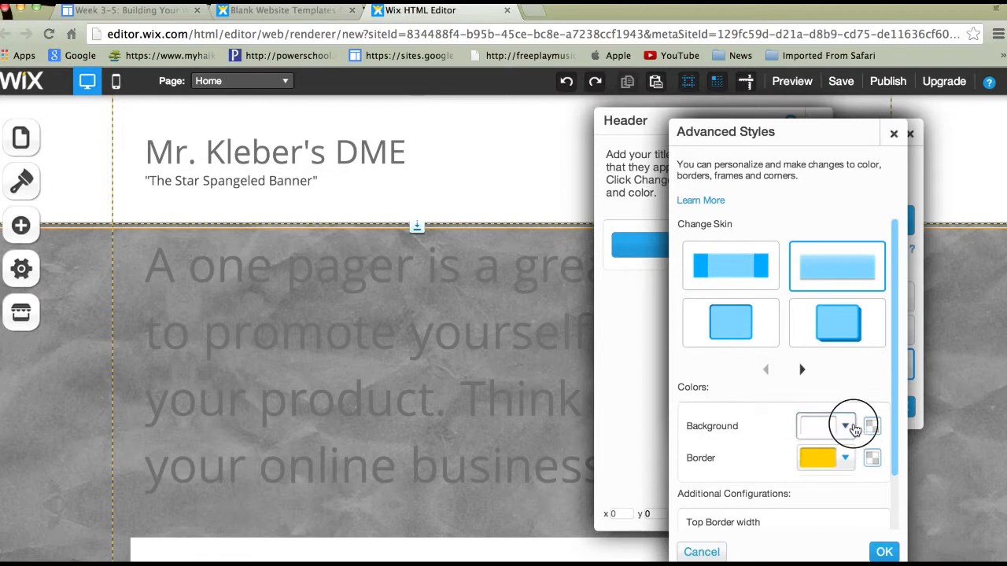
{"action": "left_click", "coordinate": [846, 517]}
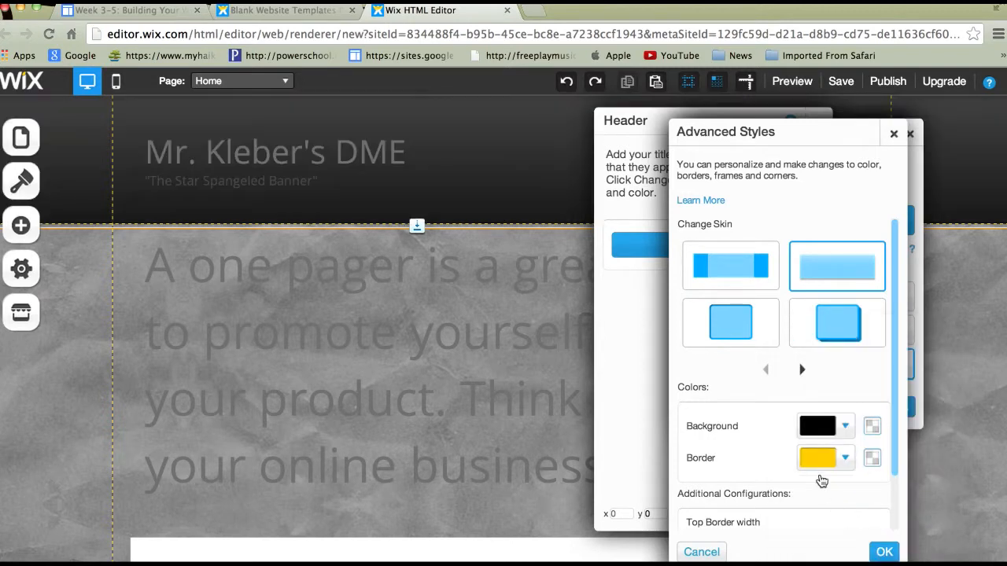
{"action": "left_click", "coordinate": [883, 551]}
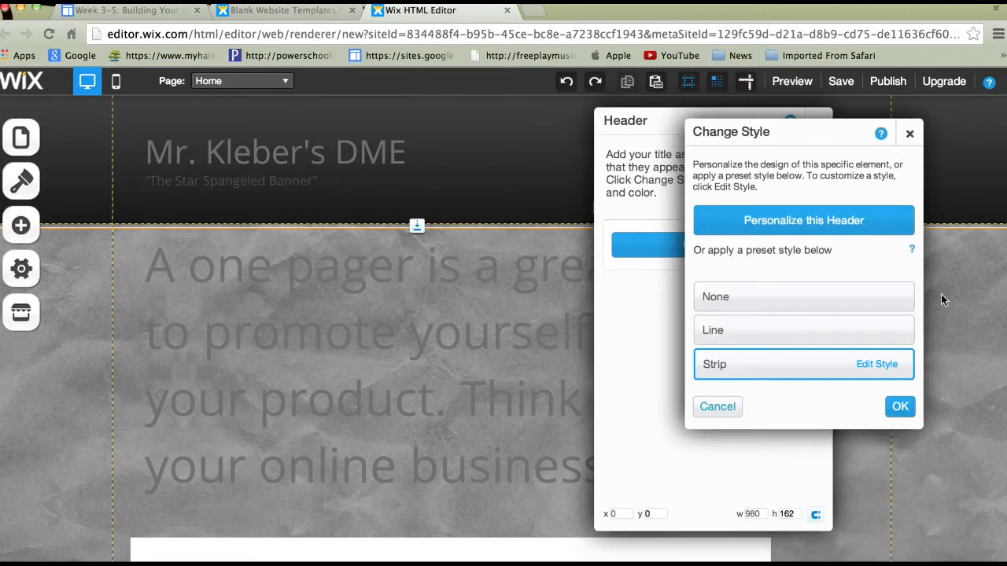
{"action": "left_click", "coordinate": [901, 408]}
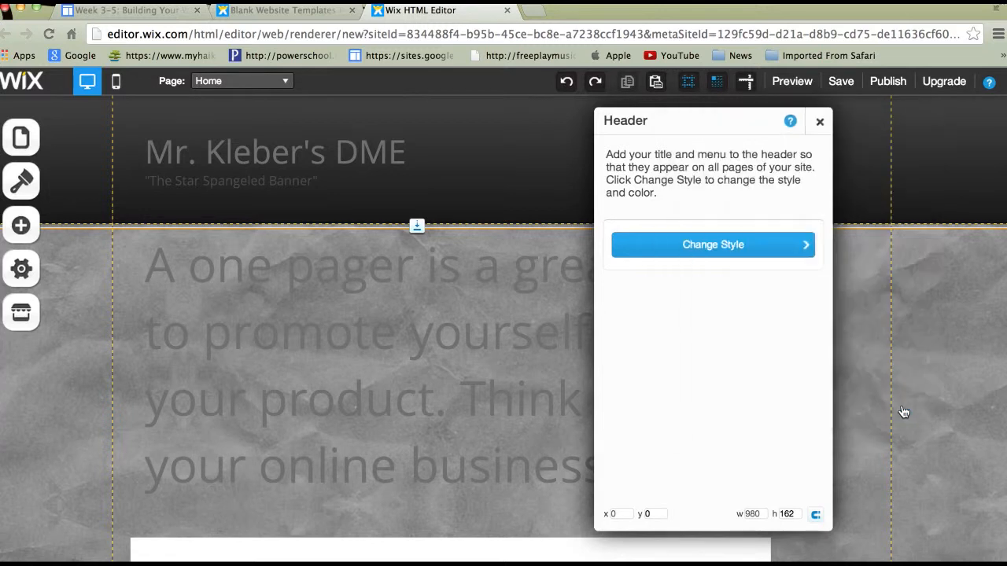
{"action": "left_click", "coordinate": [822, 120]}
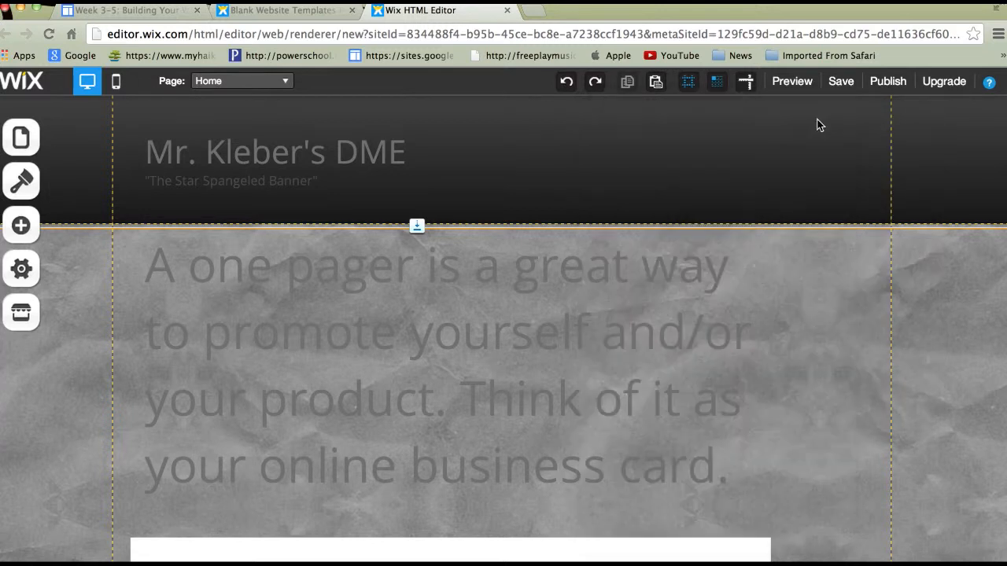
- Change the font color of the header title line to the bright yellow swatch
{"action": "left_click", "coordinate": [395, 148]}
{"action": "left_click", "coordinate": [406, 153]}
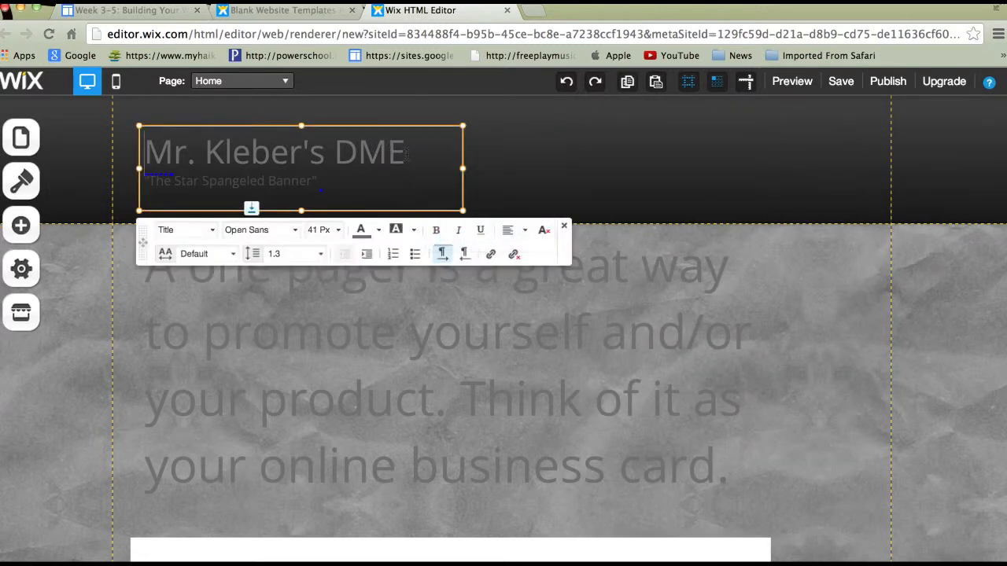
{"action": "left_click_drag", "start_coordinate": [406, 153], "coordinate": [141, 153]}
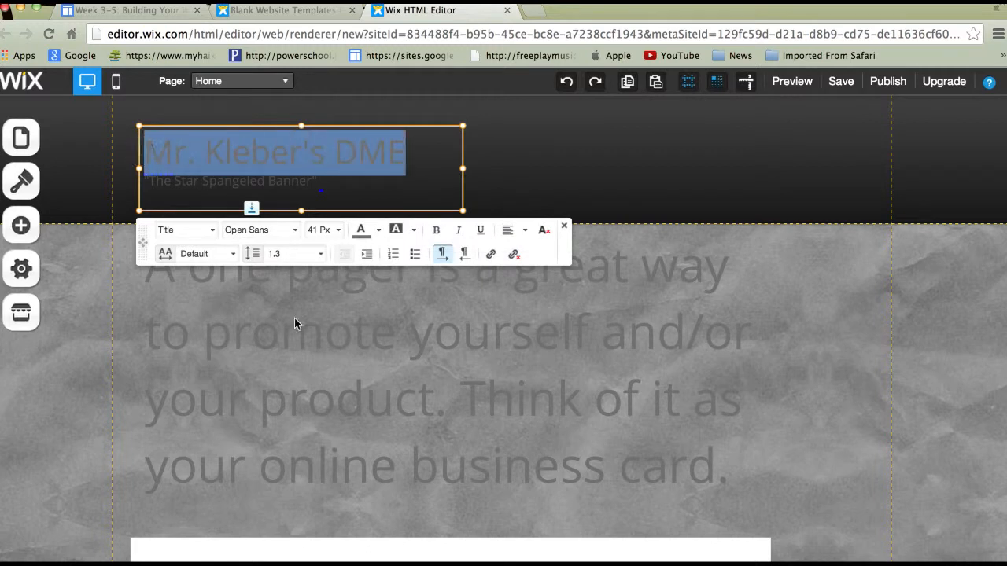
{"action": "left_click", "coordinate": [364, 231]}
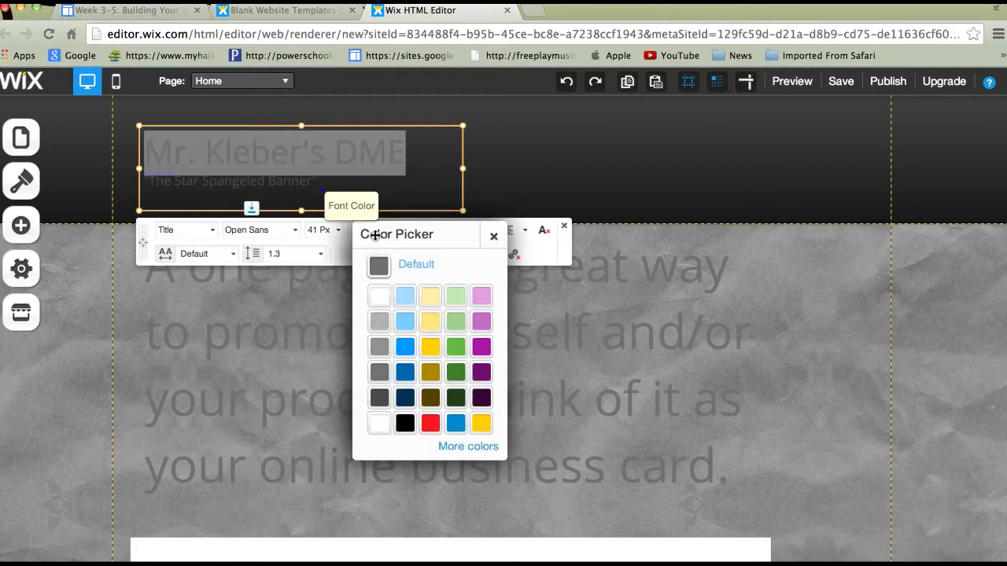
{"action": "left_click", "coordinate": [480, 424]}
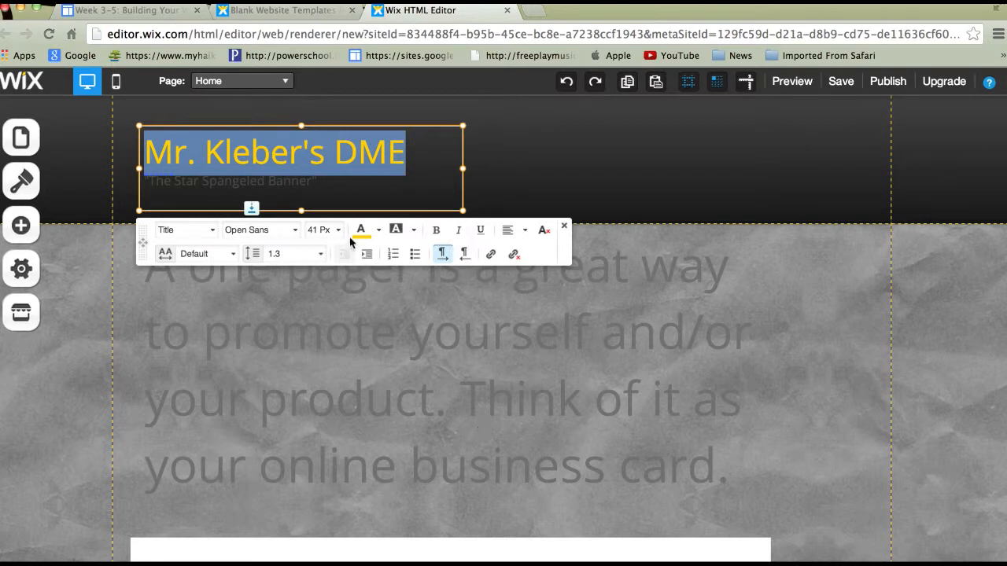
- Change the font color of the "The Star Spangeled Banner" line to white and finish editing the header text
{"action": "left_click", "coordinate": [317, 185]}
{"action": "left_click_drag", "start_coordinate": [322, 182], "coordinate": [141, 181]}
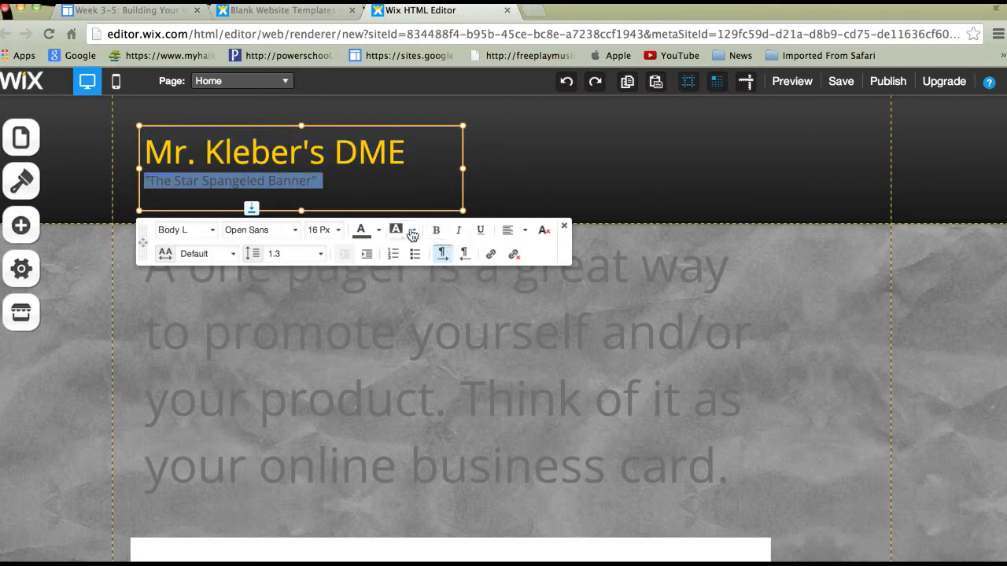
{"action": "left_click", "coordinate": [378, 230]}
{"action": "left_click", "coordinate": [380, 296]}
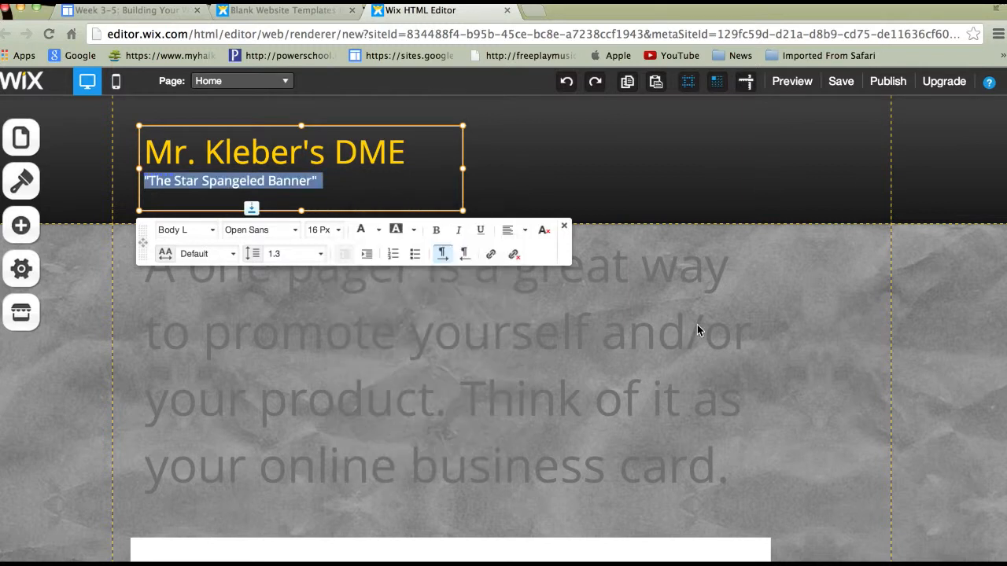
{"action": "left_click", "coordinate": [789, 301]}
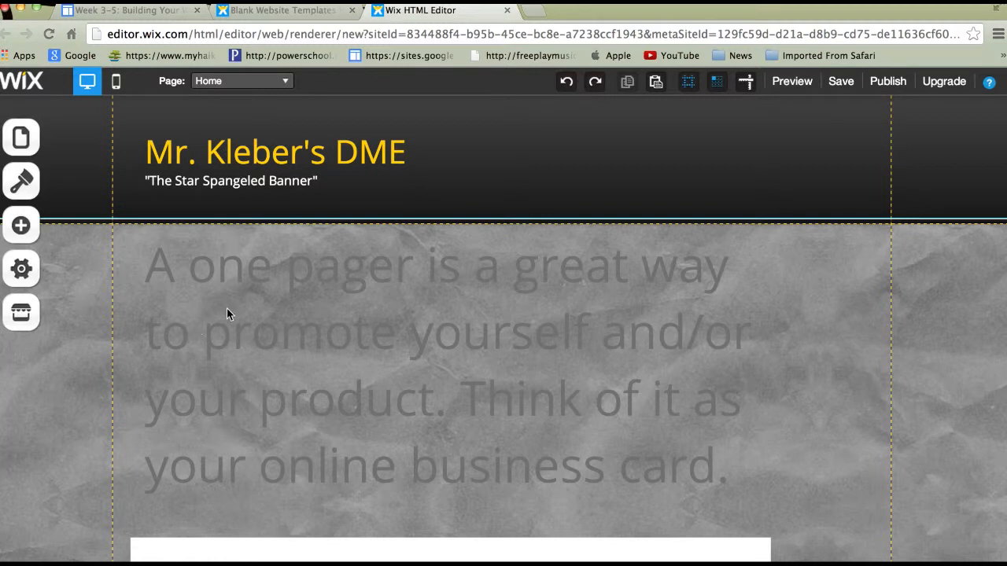
- Delete the footer's placeholder text, contact form and social bar
{"action": "scroll", "coordinate": [226, 314], "scroll_direction": "down", "scroll_amount": 5}
{"action": "scroll", "coordinate": [227, 314], "scroll_direction": "up", "scroll_amount": 4}
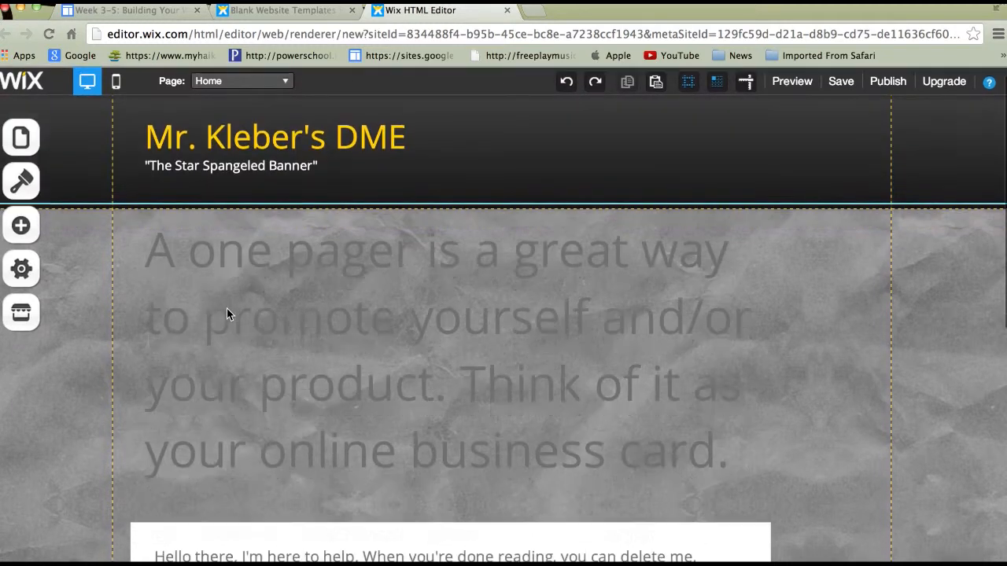
{"action": "scroll", "coordinate": [226, 314], "scroll_direction": "down", "scroll_amount": 5}
{"action": "scroll", "coordinate": [227, 313], "scroll_direction": "up", "scroll_amount": 3}
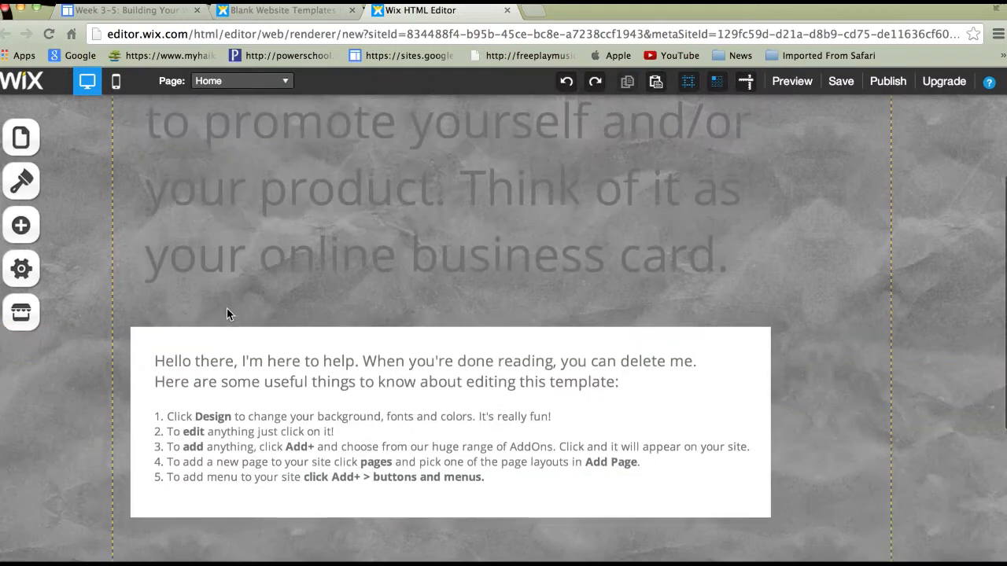
{"action": "scroll", "coordinate": [226, 313], "scroll_direction": "down", "scroll_amount": 4}
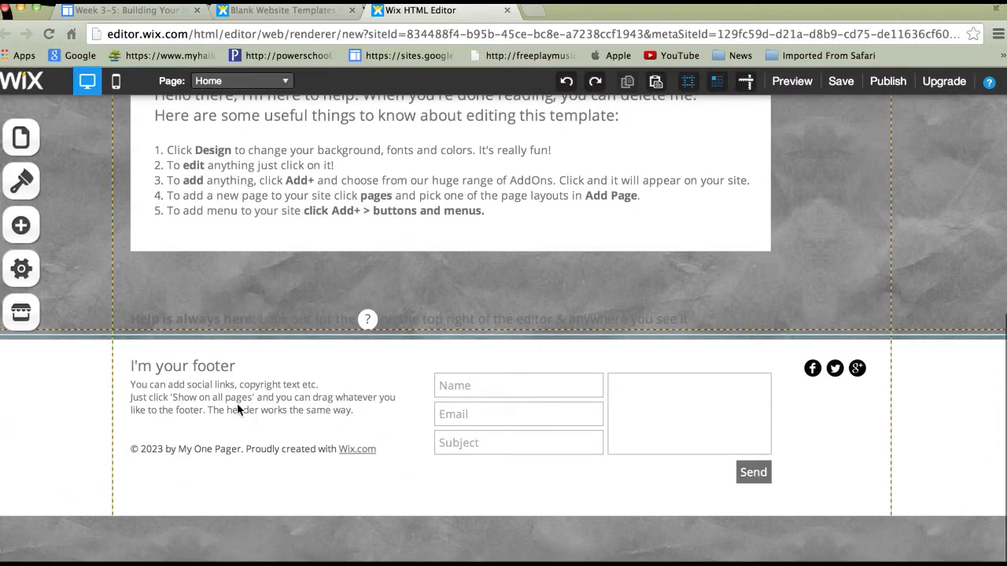
{"action": "left_click", "coordinate": [228, 398]}
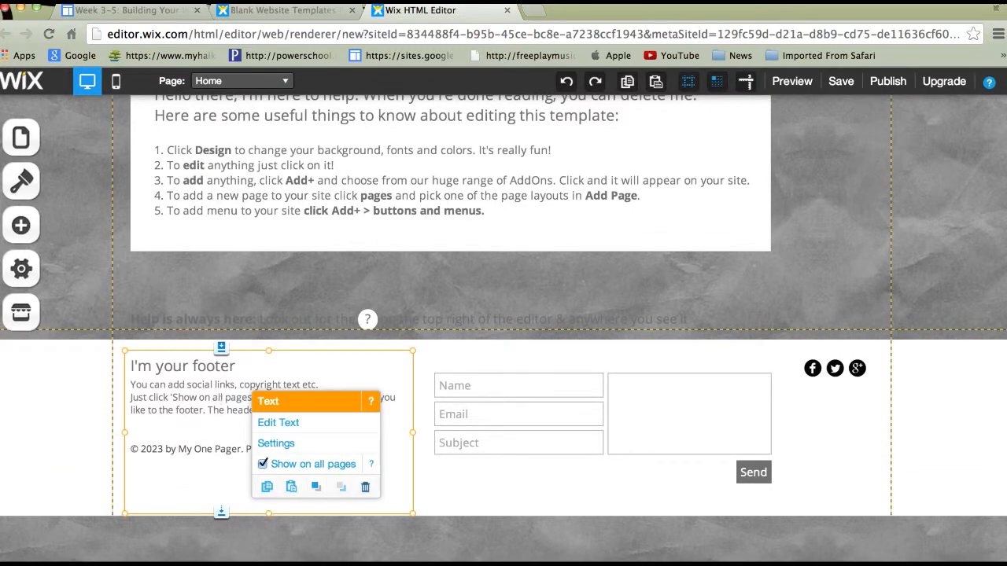
{"action": "key", "text": "Delete"}
{"action": "left_click", "coordinate": [506, 382]}
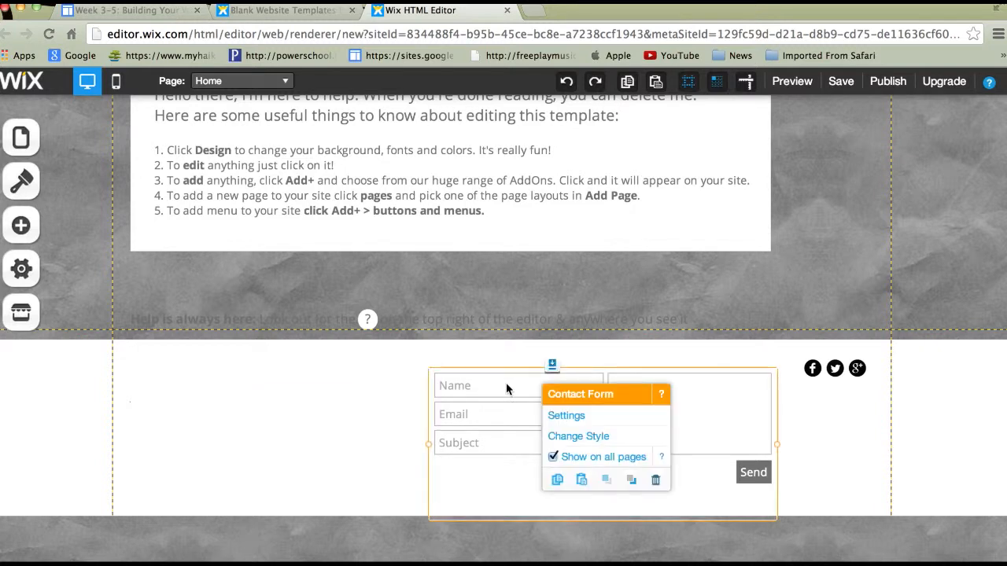
{"action": "key", "text": "Delete"}
{"action": "left_click", "coordinate": [825, 376]}
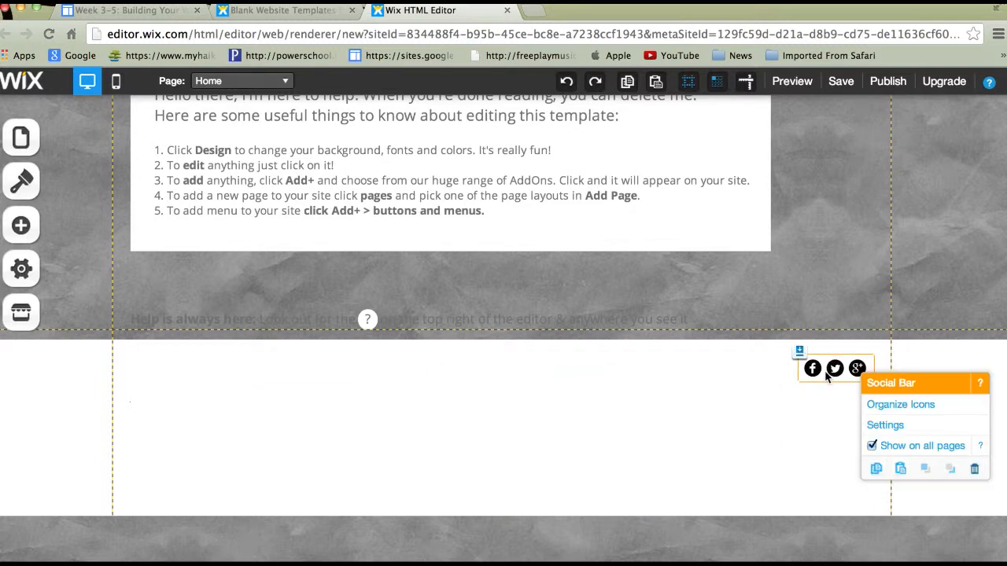
{"action": "key", "text": "Delete"}
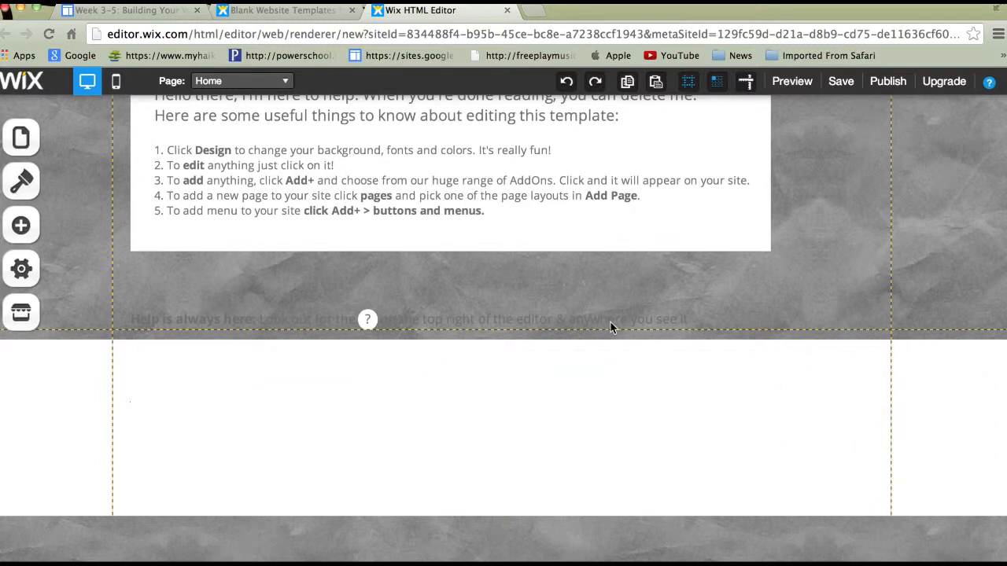
- Delete the "Help is always here" text line above the footer and its white circle
{"action": "left_click", "coordinate": [611, 326]}
{"action": "key", "text": "Delete"}
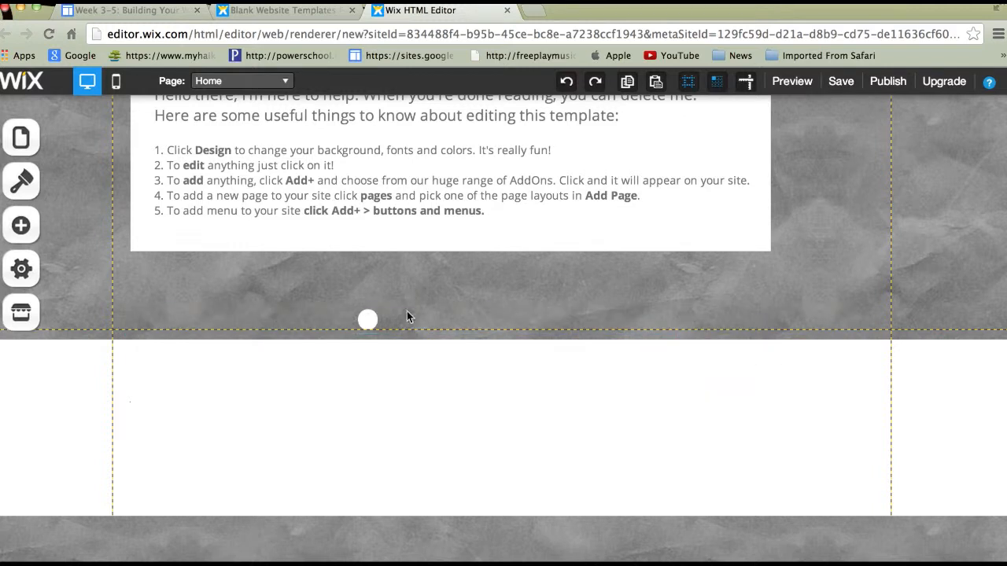
{"action": "left_click", "coordinate": [366, 323]}
{"action": "key", "text": "Delete"}
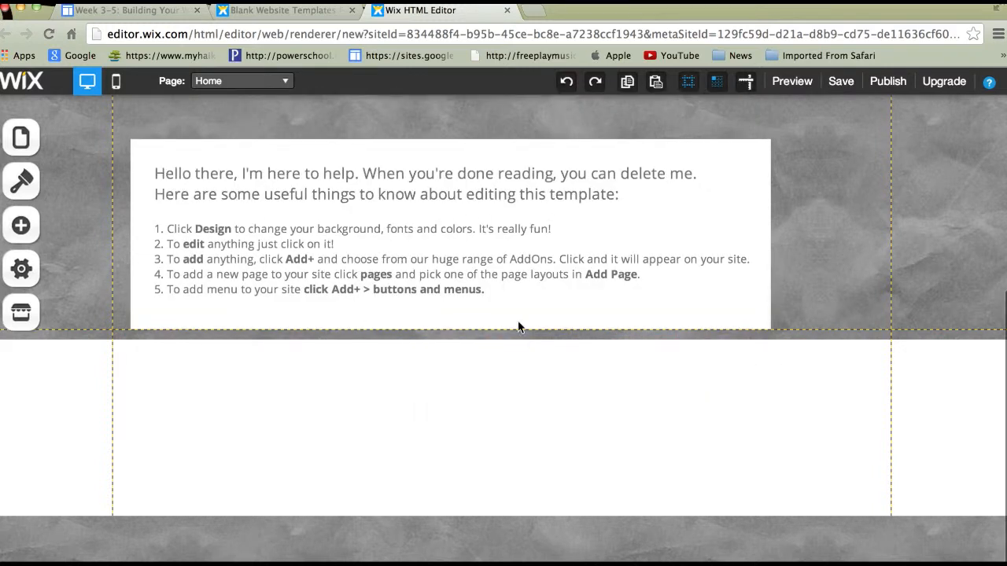
{"action": "scroll", "coordinate": [518, 322], "scroll_direction": "up", "scroll_amount": 3}
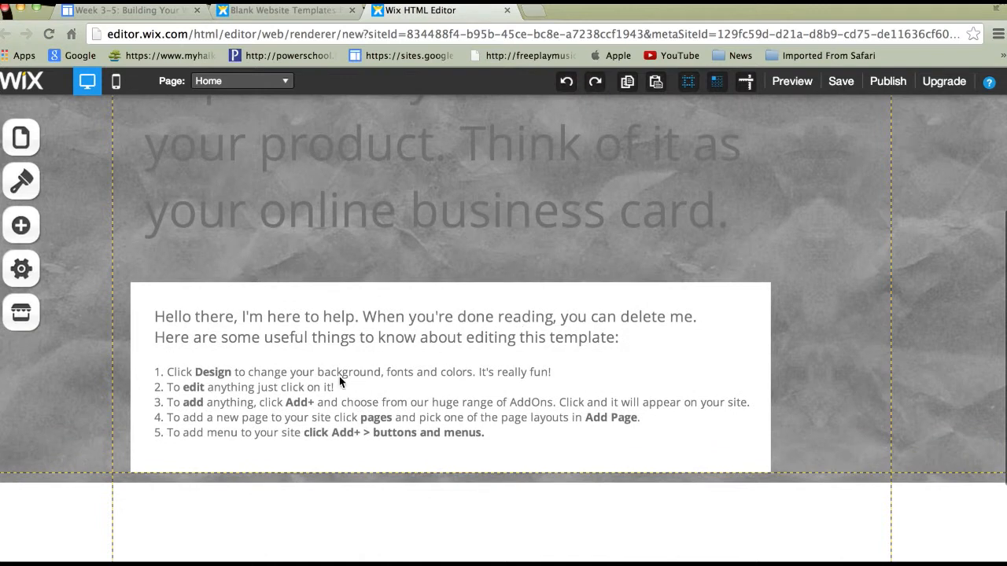
{"action": "scroll", "coordinate": [339, 378], "scroll_direction": "up", "scroll_amount": 5}
{"action": "scroll", "coordinate": [339, 376], "scroll_direction": "down", "scroll_amount": 5}
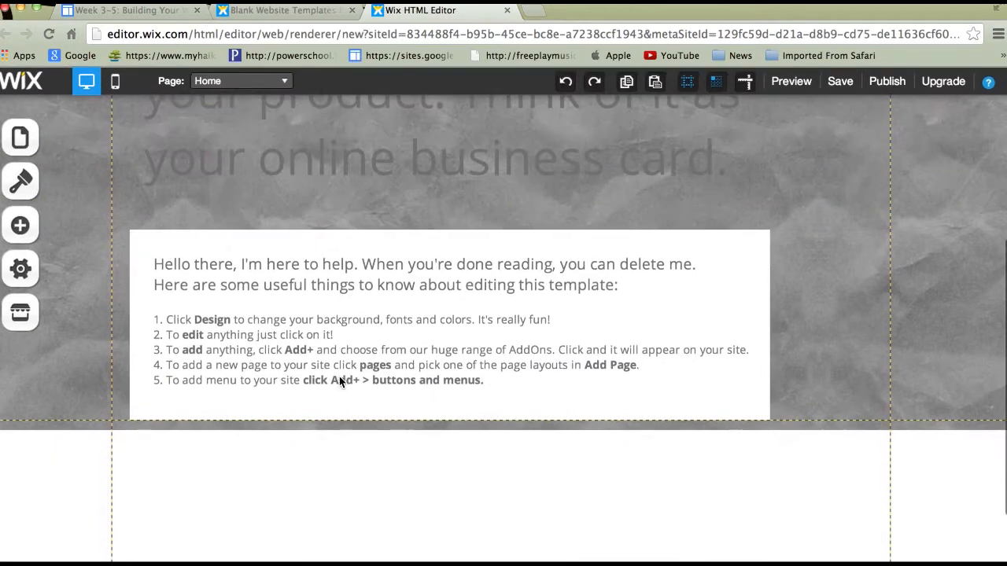
- Save a draft of the site, naming it with the teacher's name followed by "DME", and dismiss the save confirmation and Mobile Editor tip
{"action": "scroll", "coordinate": [340, 376], "scroll_direction": "up", "scroll_amount": 5}
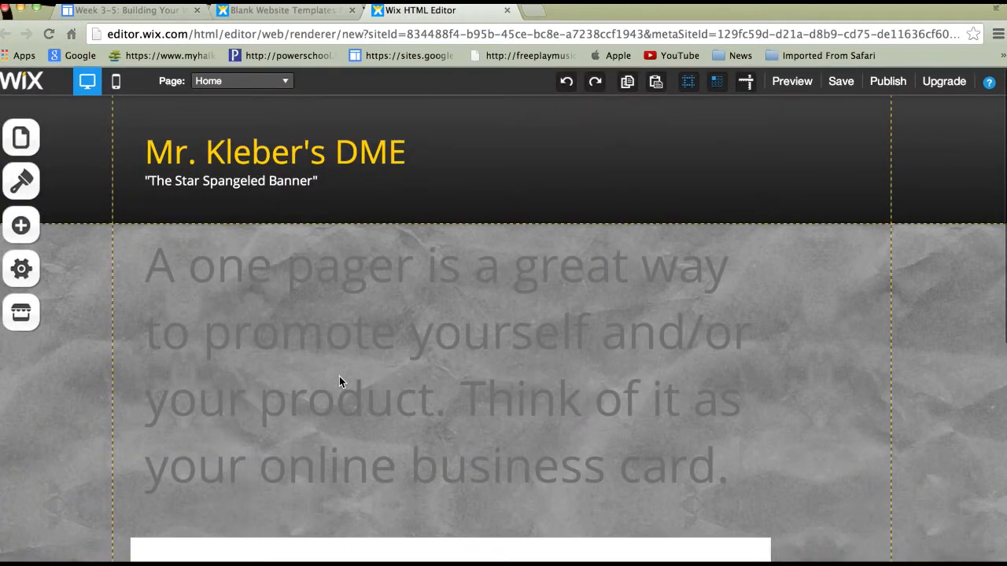
{"action": "left_click", "coordinate": [839, 83]}
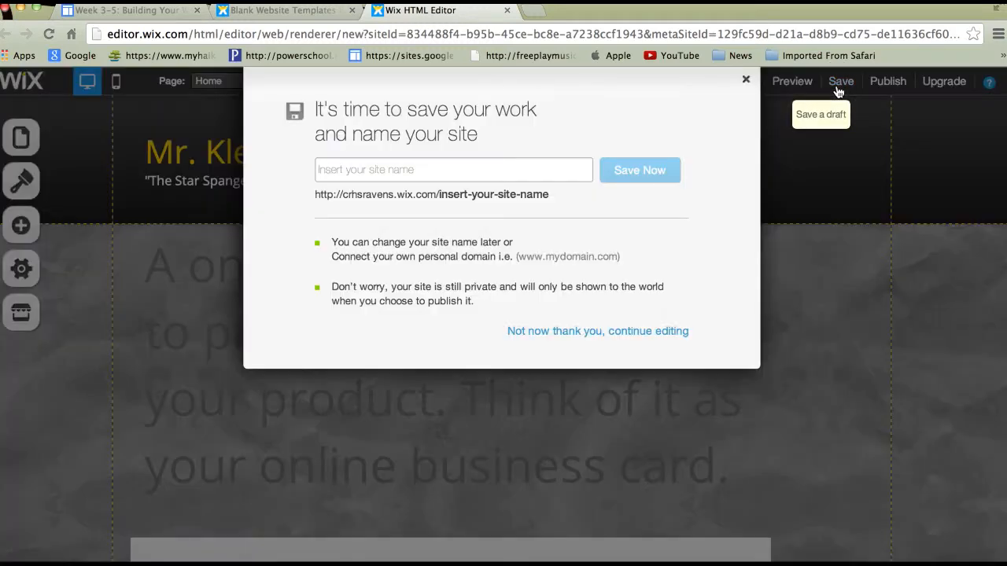
{"action": "left_click", "coordinate": [407, 173]}
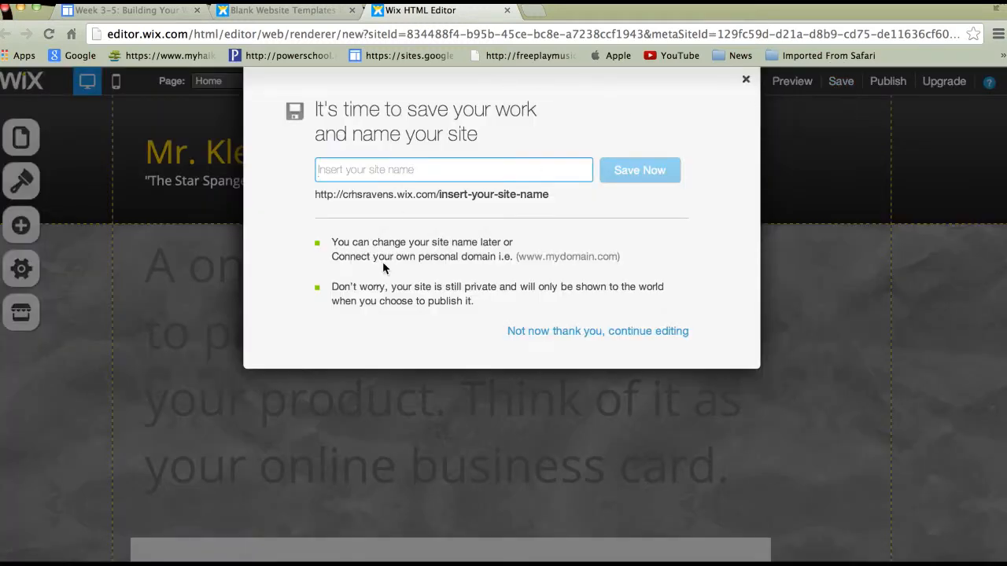
{"action": "type", "text": "Mr."}
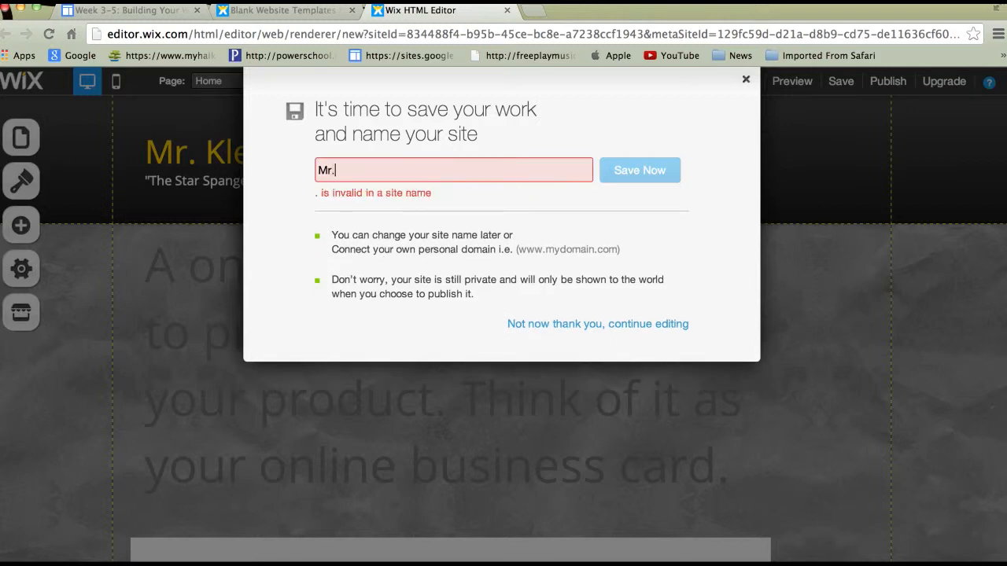
{"action": "key", "text": "BackSpace"}
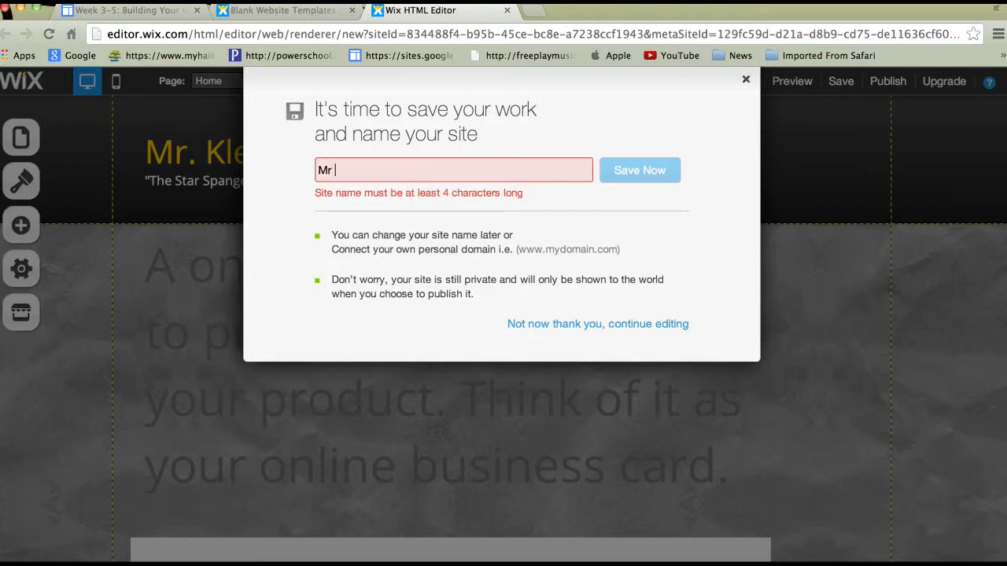
{"action": "type", "text": "Kleber"}
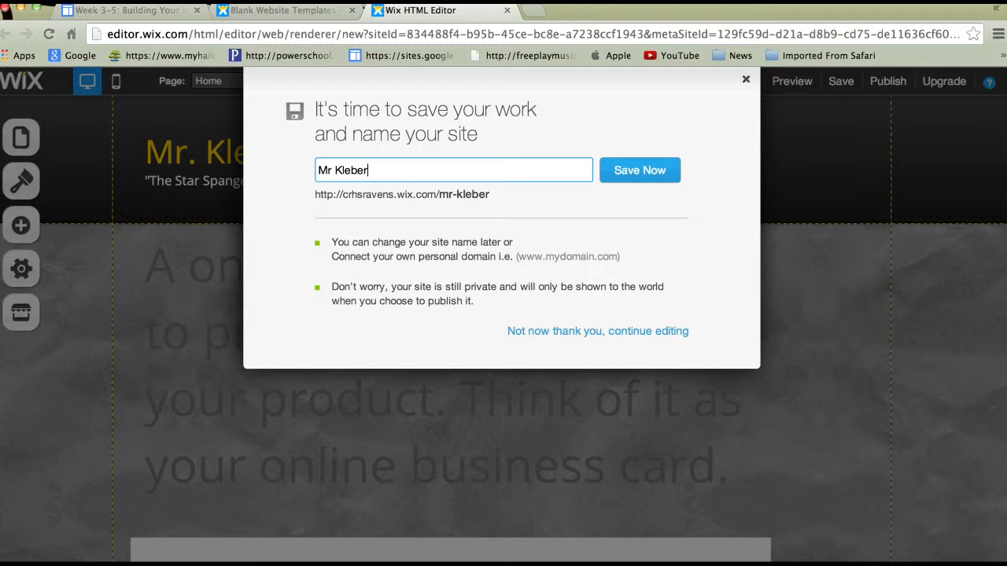
{"action": "type", "text": "s"}
{"action": "key", "text": "BackSpace"}
{"action": "type", "text": "DME"}
{"action": "left_click", "coordinate": [639, 172]}
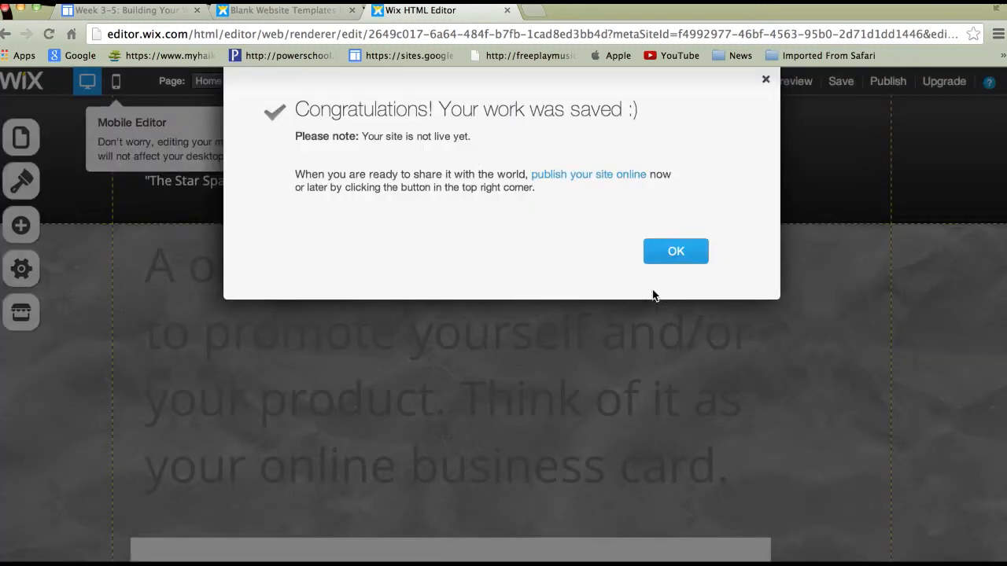
{"action": "left_click", "coordinate": [686, 257]}
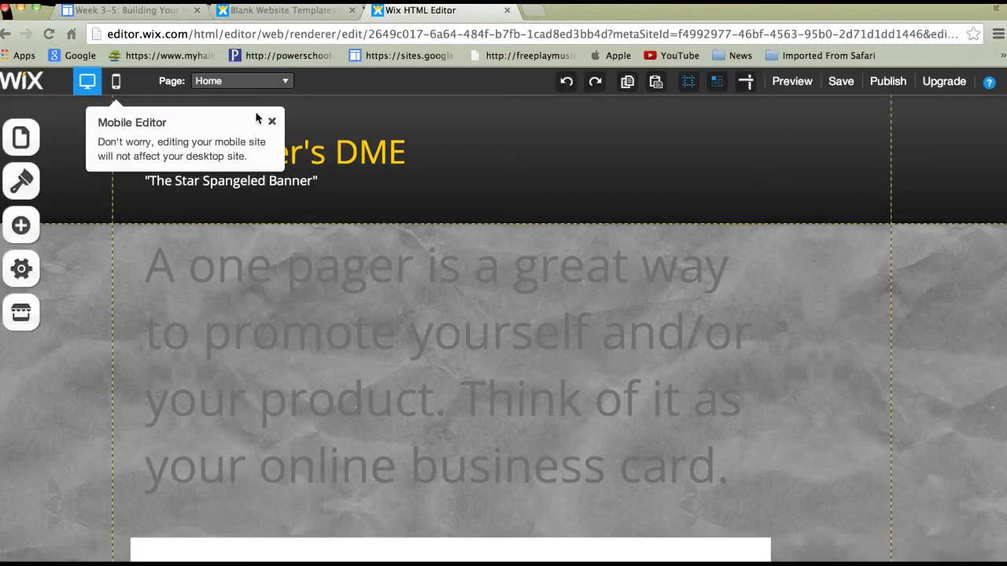
{"action": "left_click", "coordinate": [273, 121]}
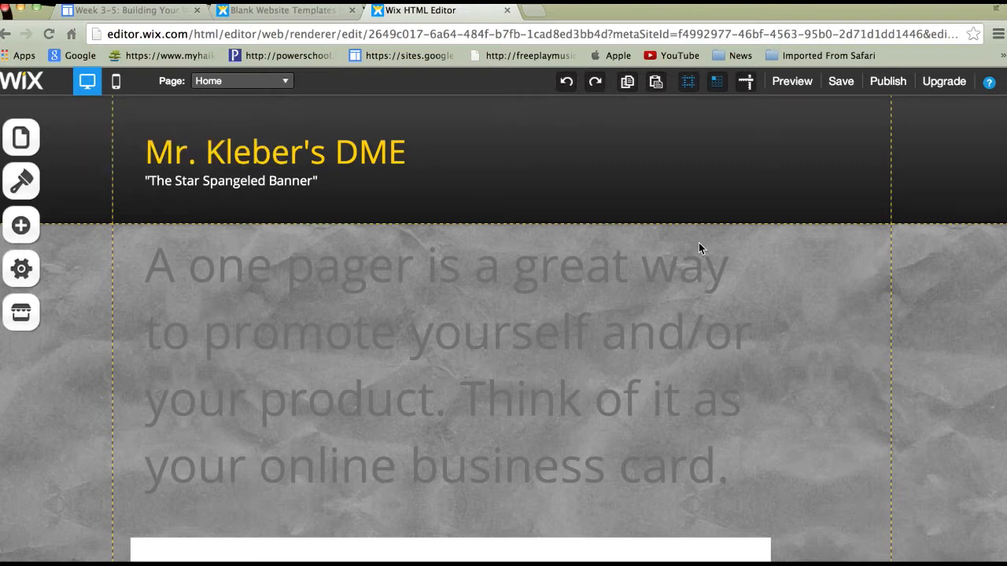
{"action": "scroll", "coordinate": [700, 249], "scroll_direction": "down", "scroll_amount": 5}
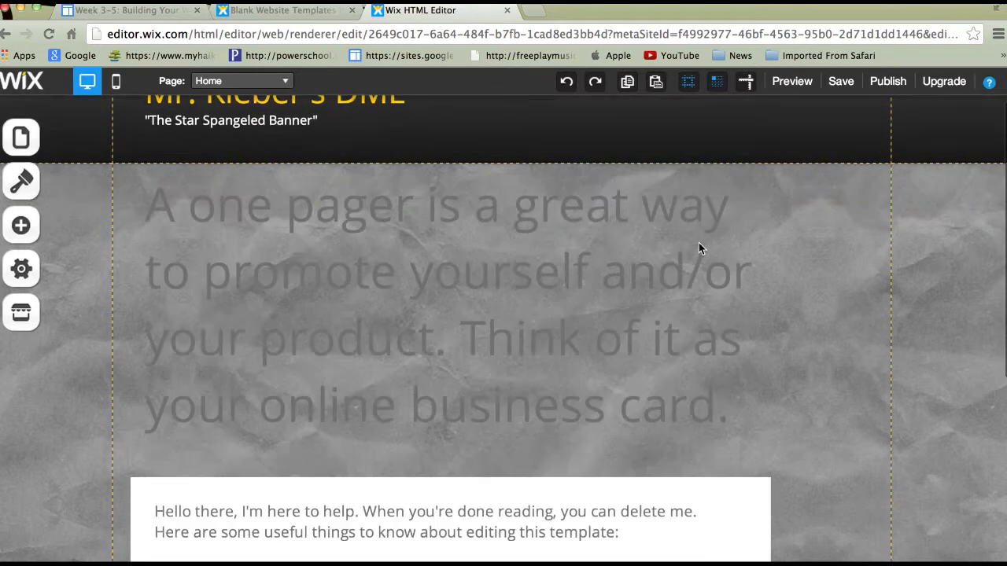
{"action": "scroll", "coordinate": [699, 249], "scroll_direction": "up", "scroll_amount": 5}
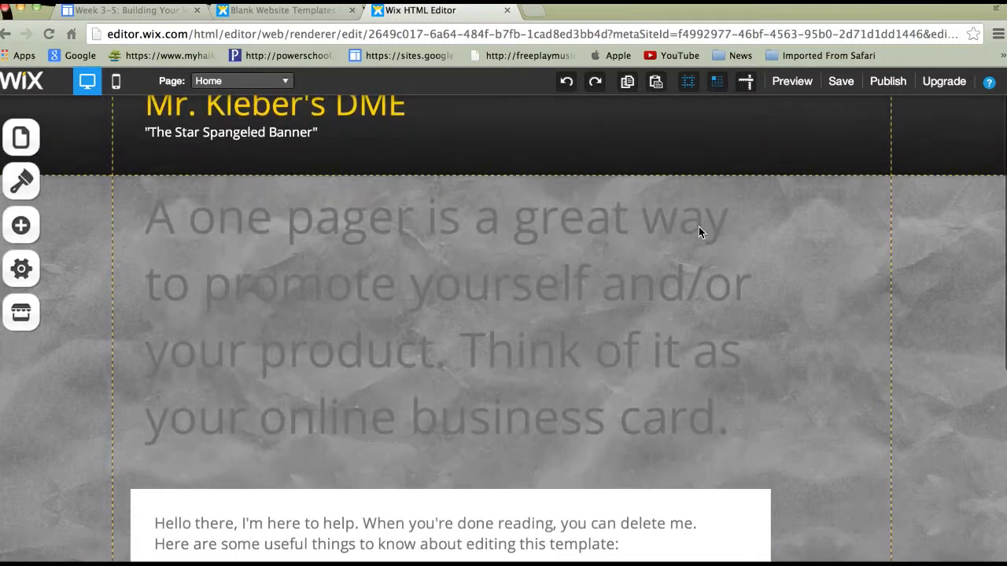